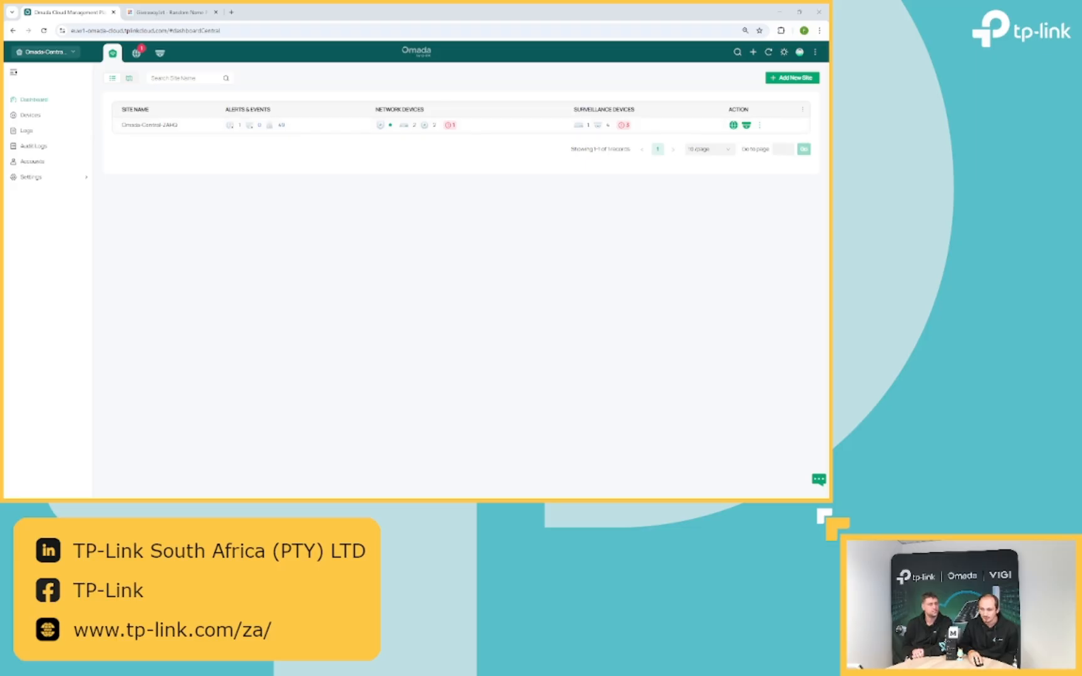
- Create a wireless network with SSID Guest, also broadcast from the gateway, marked as a guest network
left_click(733, 125)
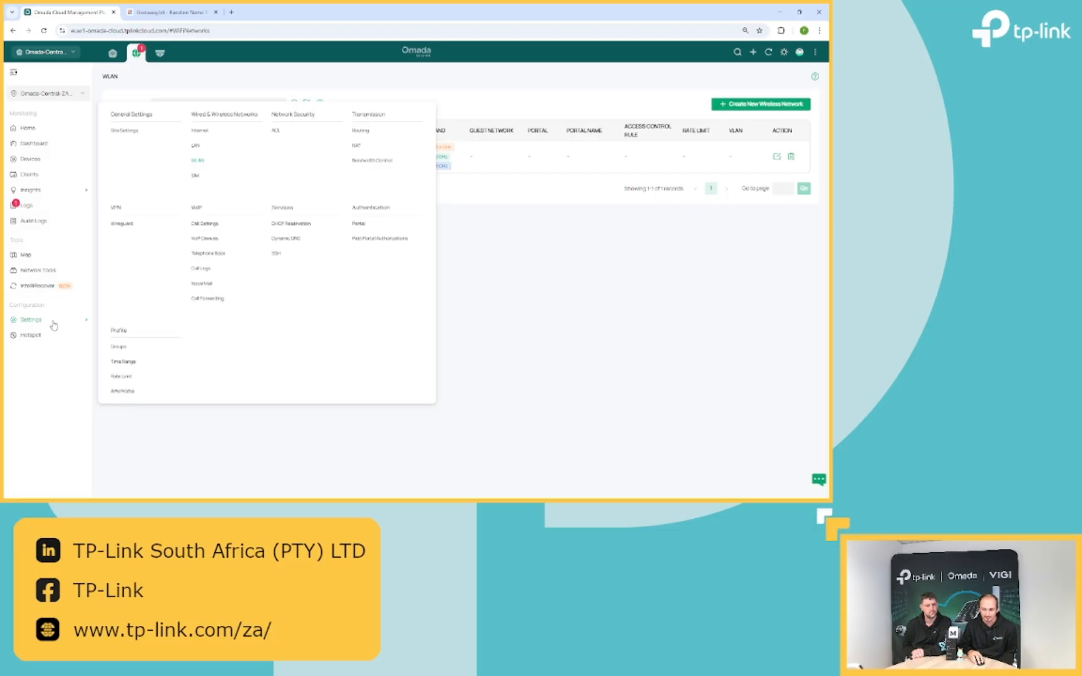
left_click(199, 162)
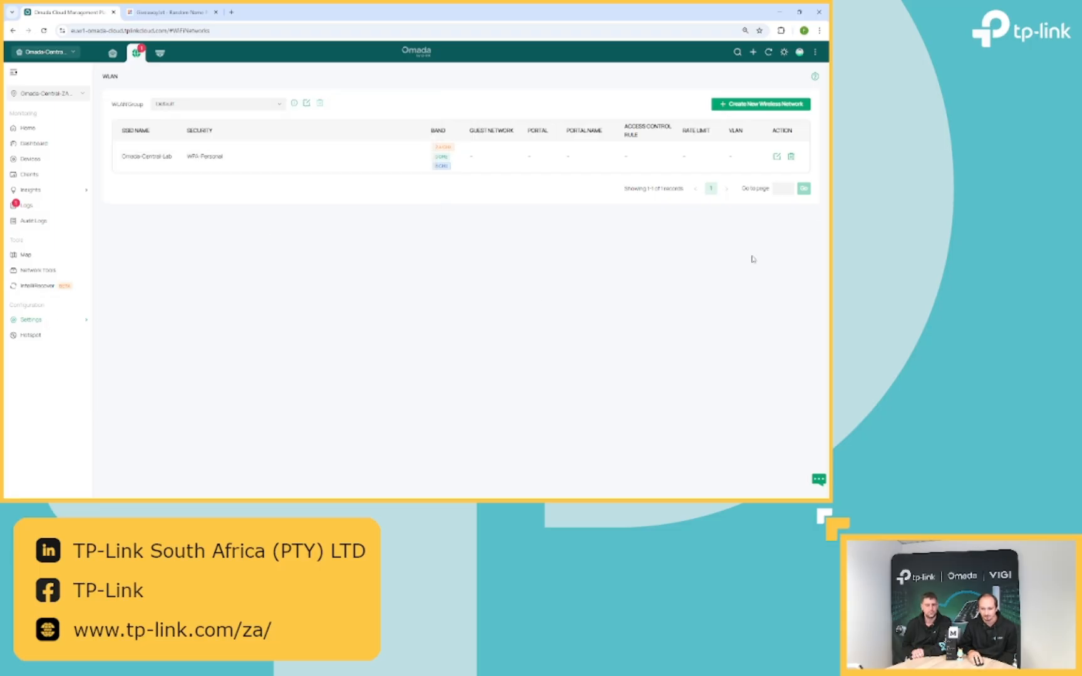
left_click(740, 106)
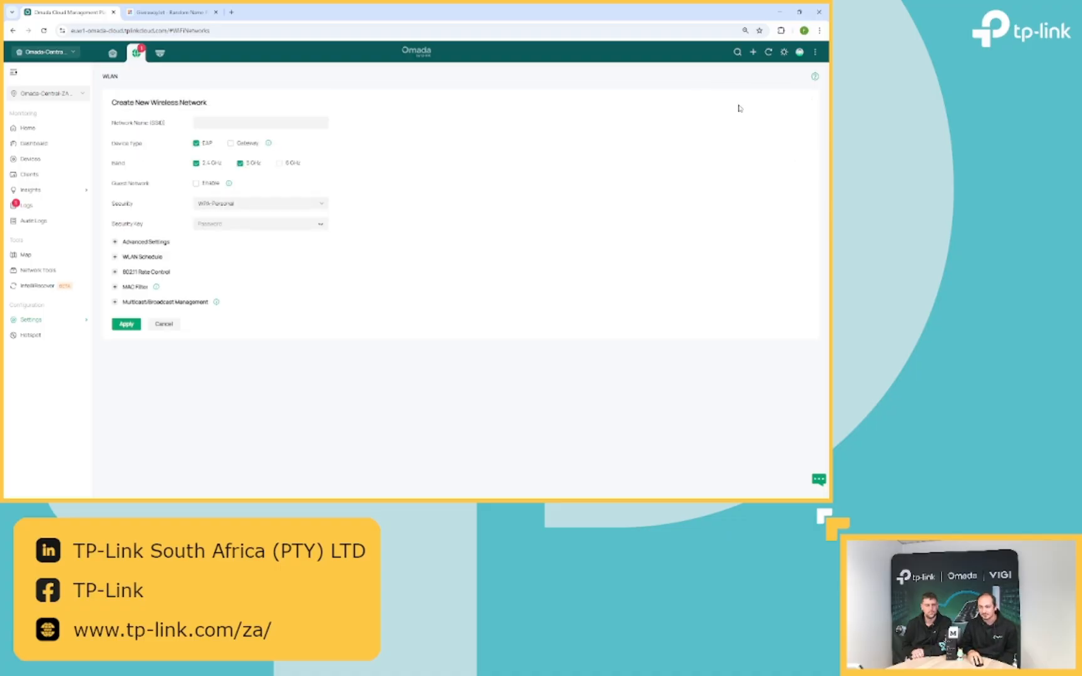
left_click(267, 122)
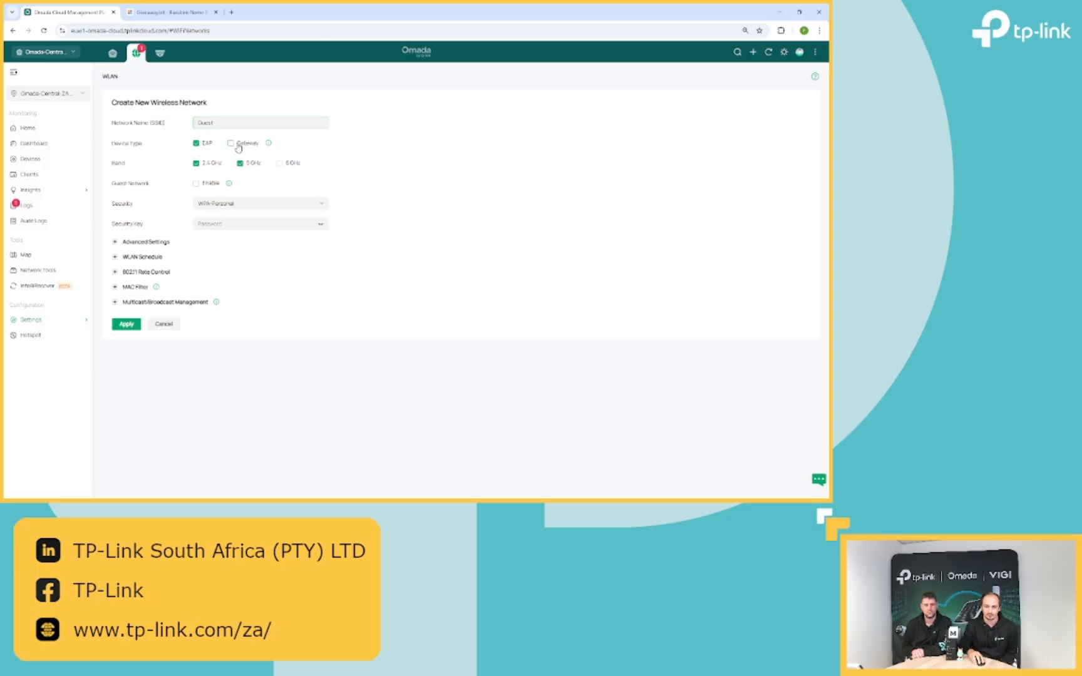
left_click(248, 144)
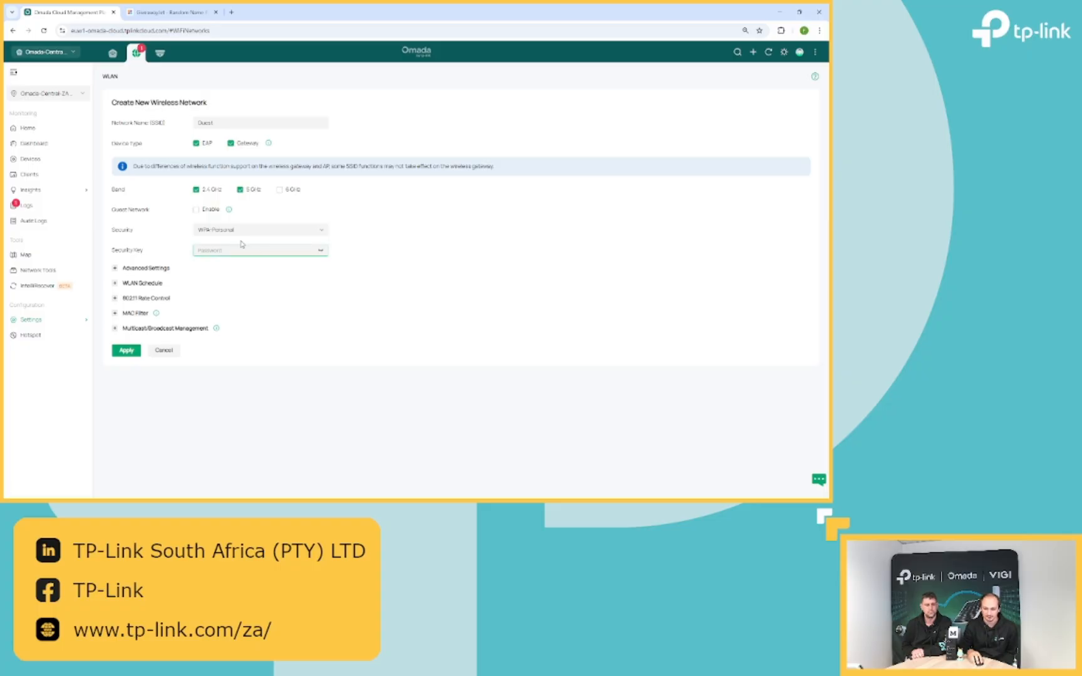
left_click(198, 211)
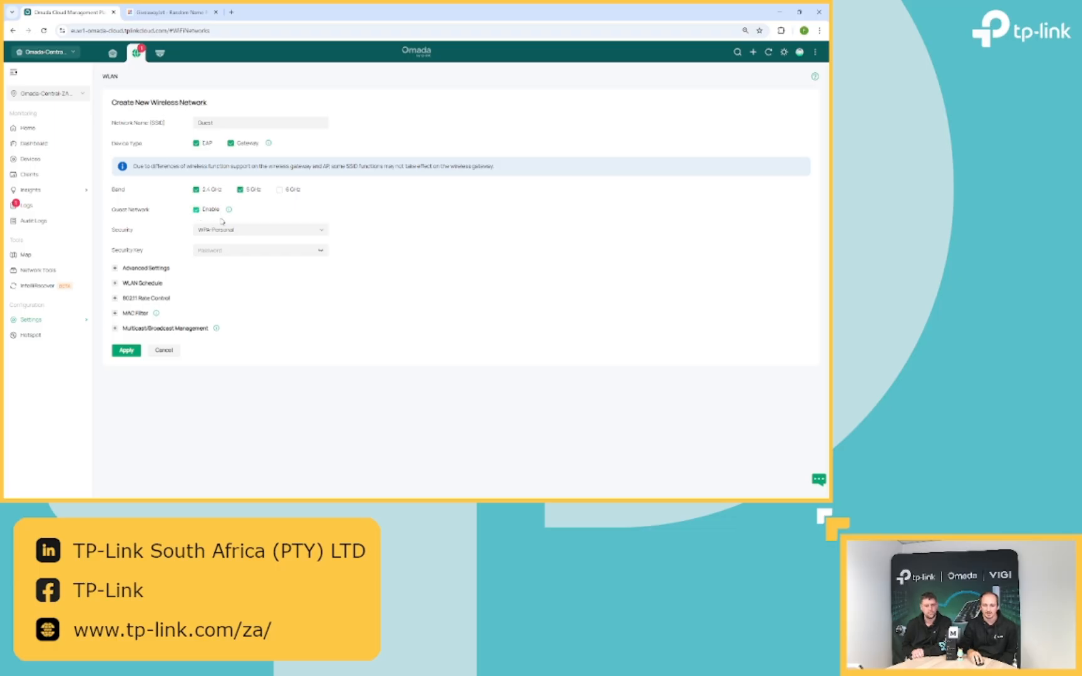
mouse_move(231, 215)
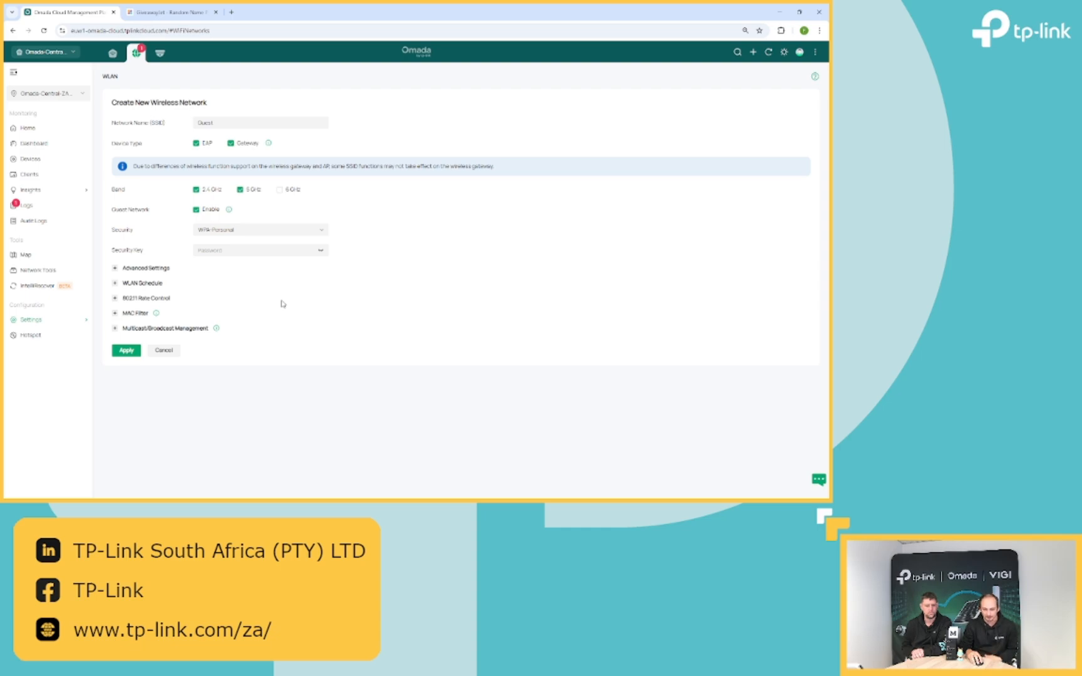
- Set the Guest network's security to None, leaving Advanced Settings and 802.11 Rate Control unchanged
left_click(258, 233)
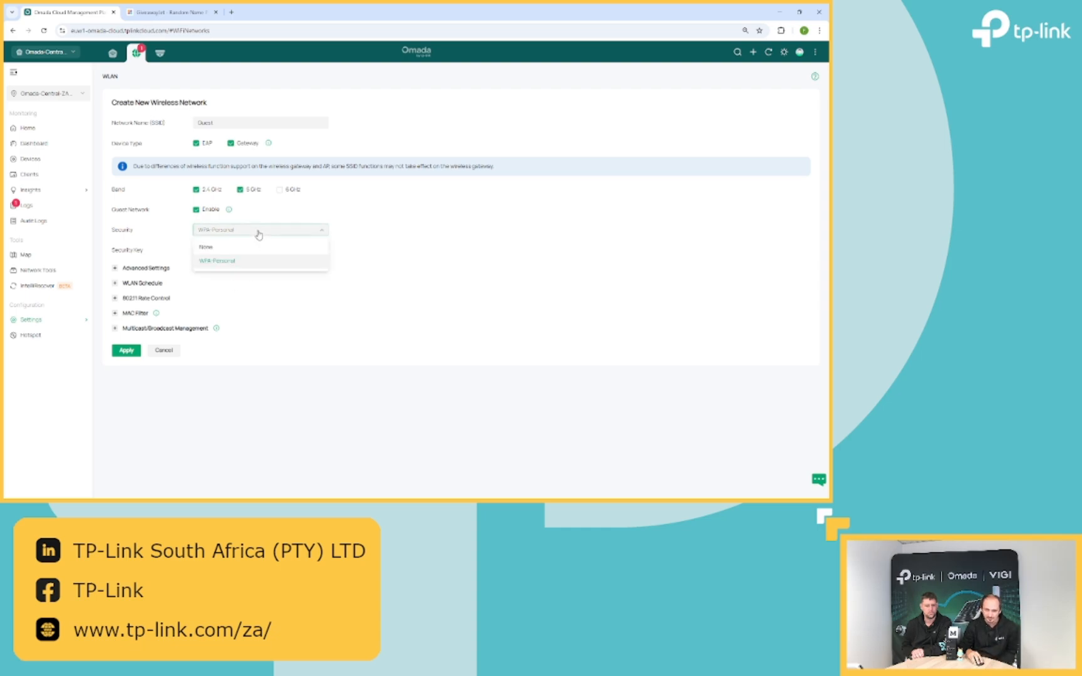
left_click(226, 248)
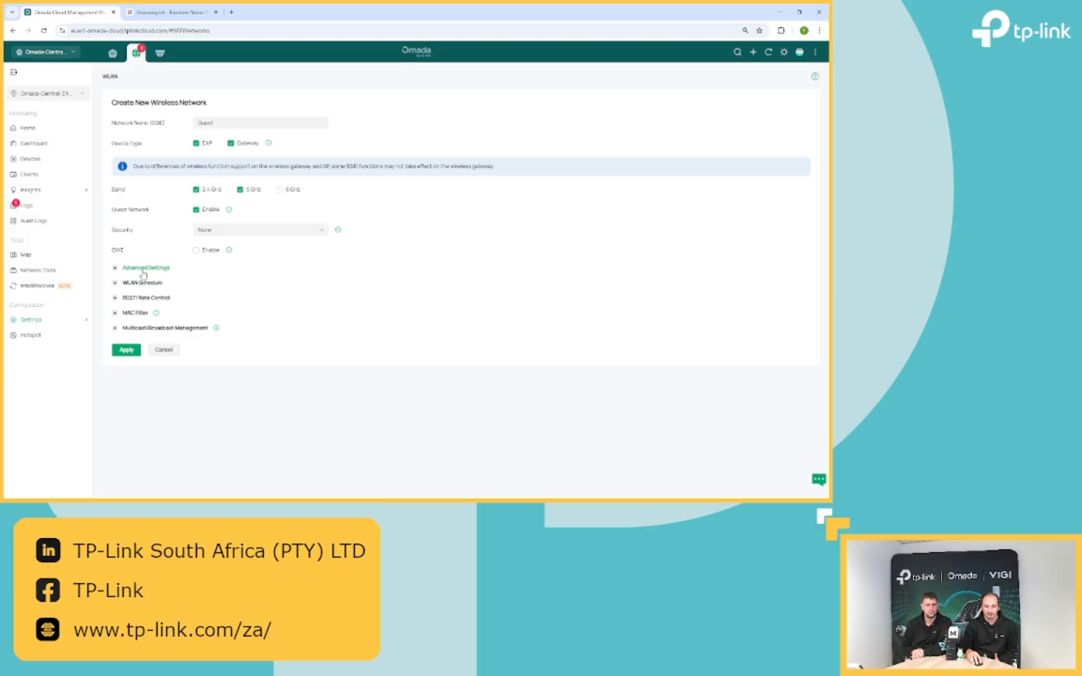
left_click(143, 269)
left_click(142, 269)
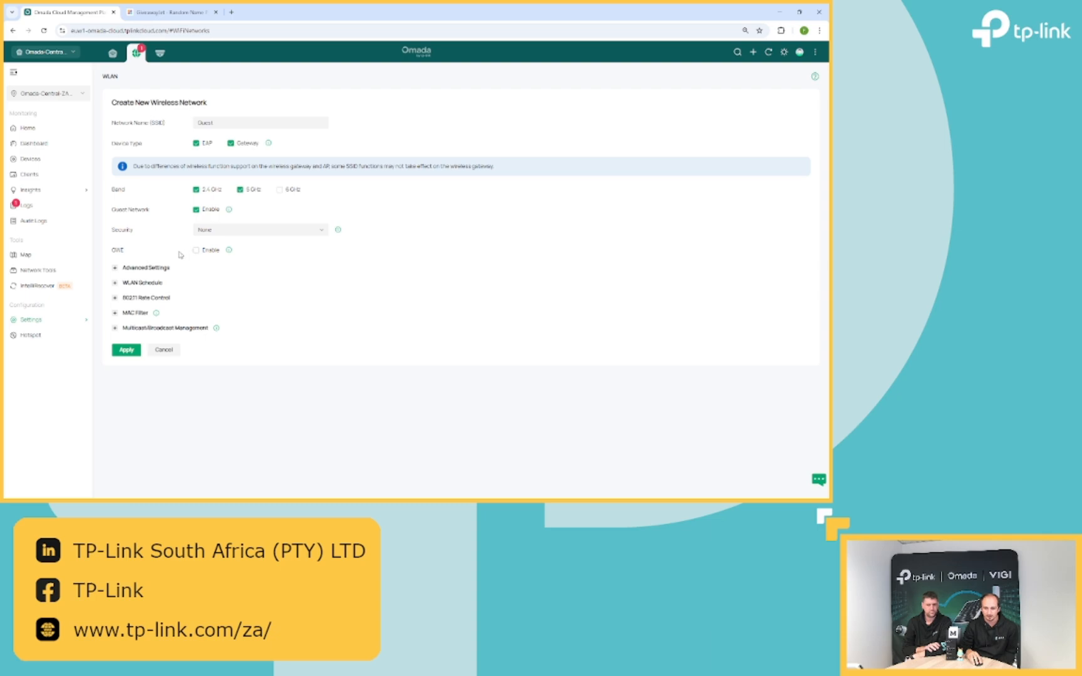
left_click(143, 299)
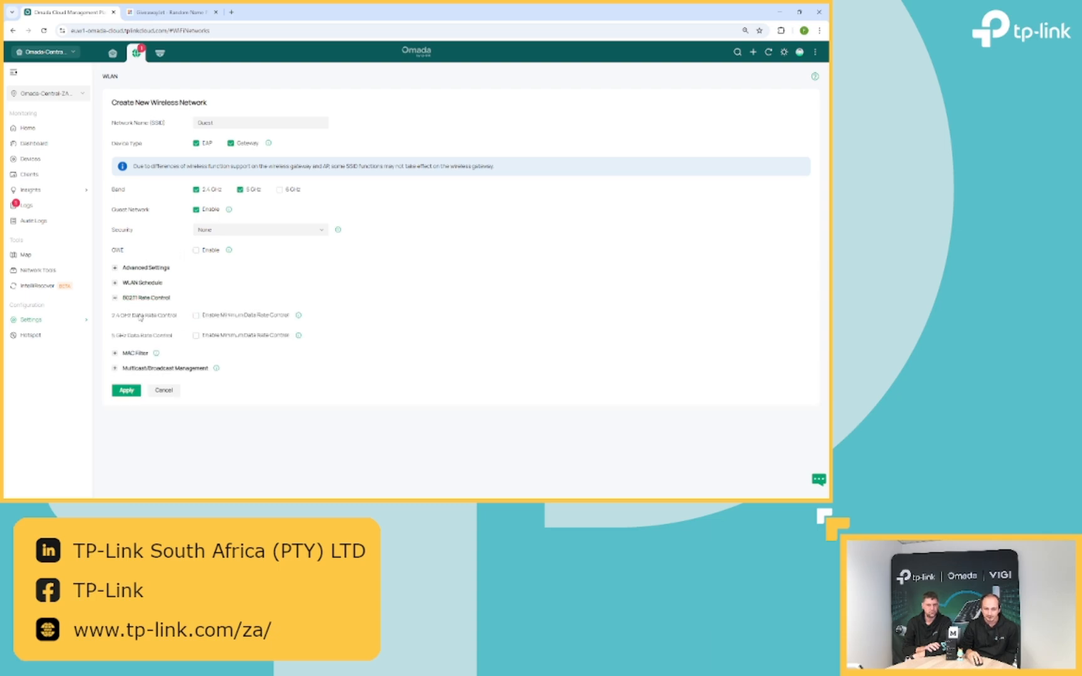
left_click(196, 316)
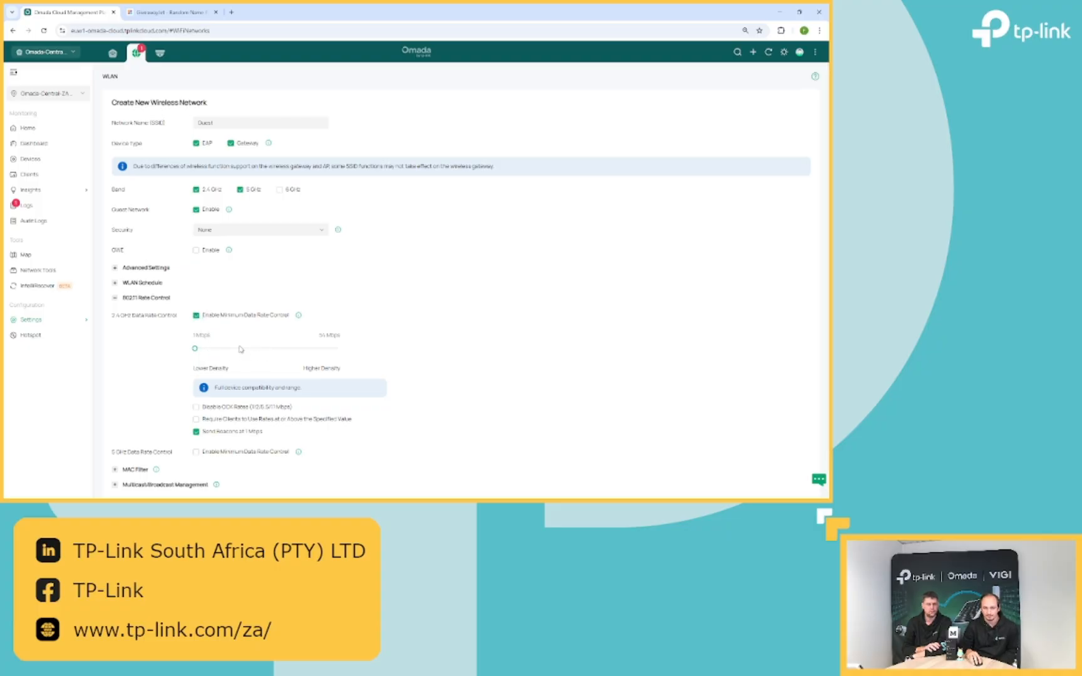
left_click(196, 315)
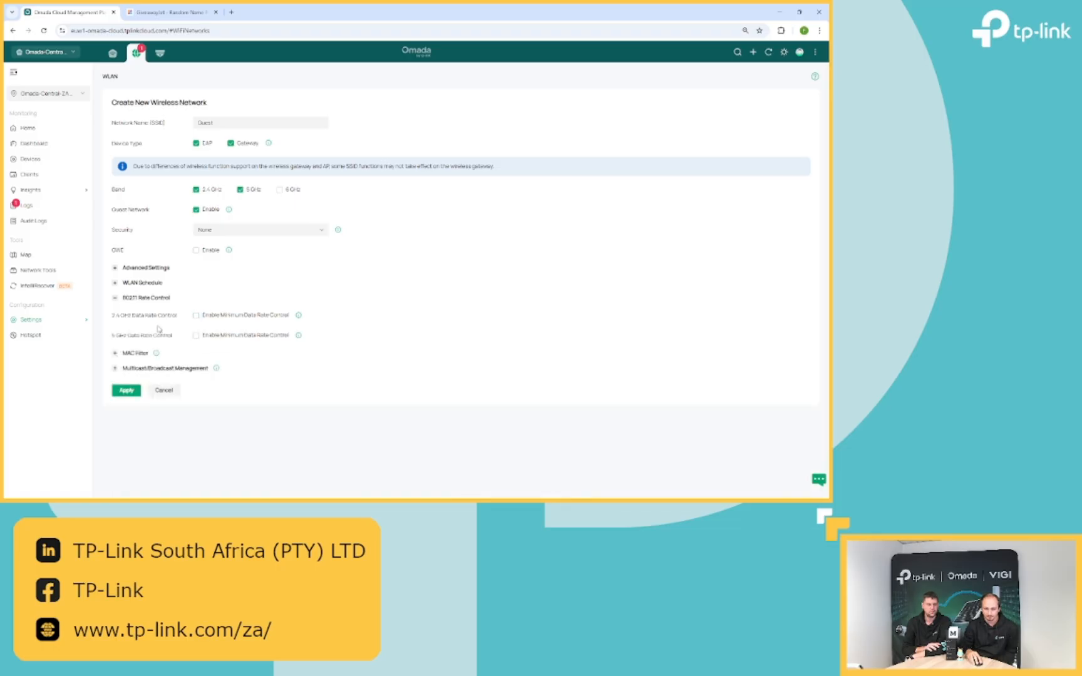
left_click(119, 302)
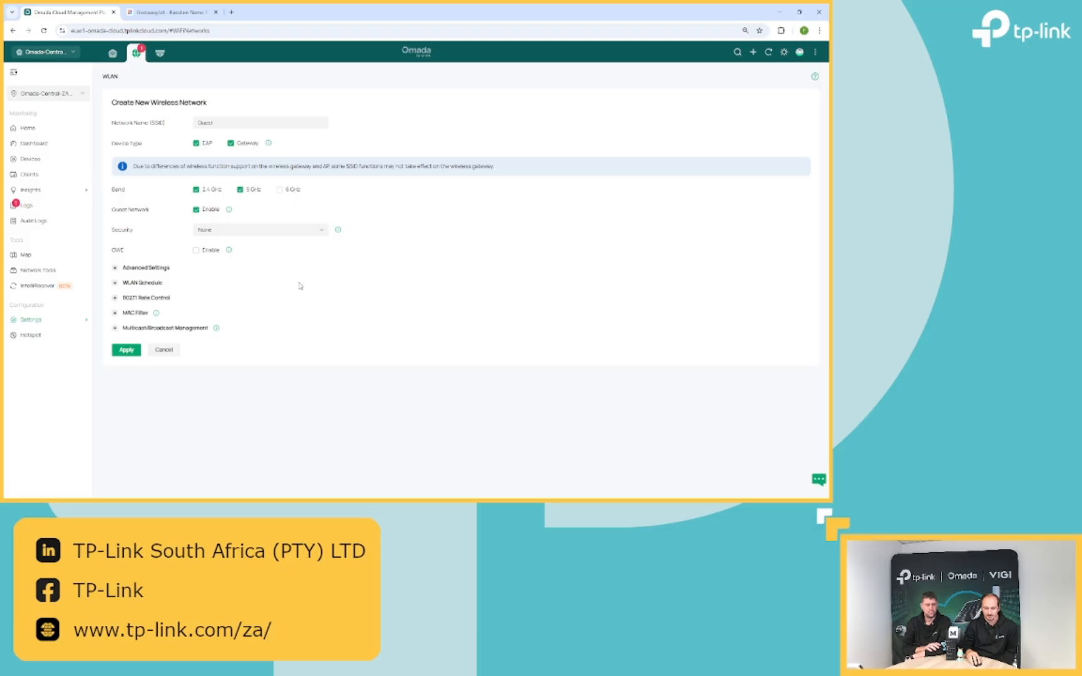
- Save the open Guest wireless network and go to the Portal settings page
left_click(127, 352)
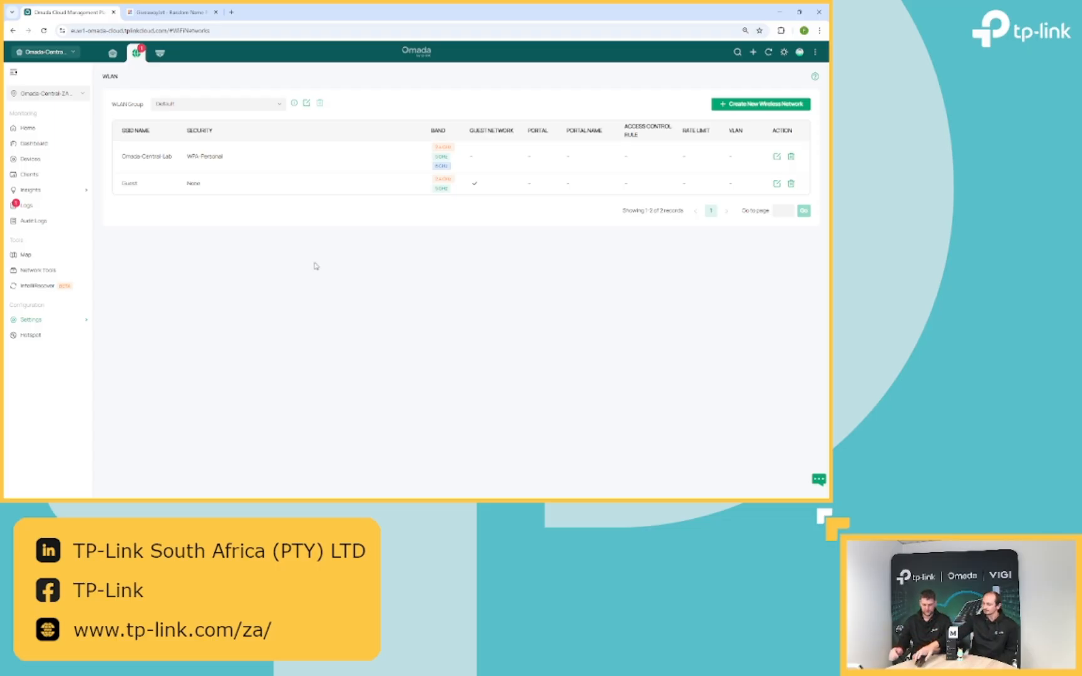
mouse_move(84, 321)
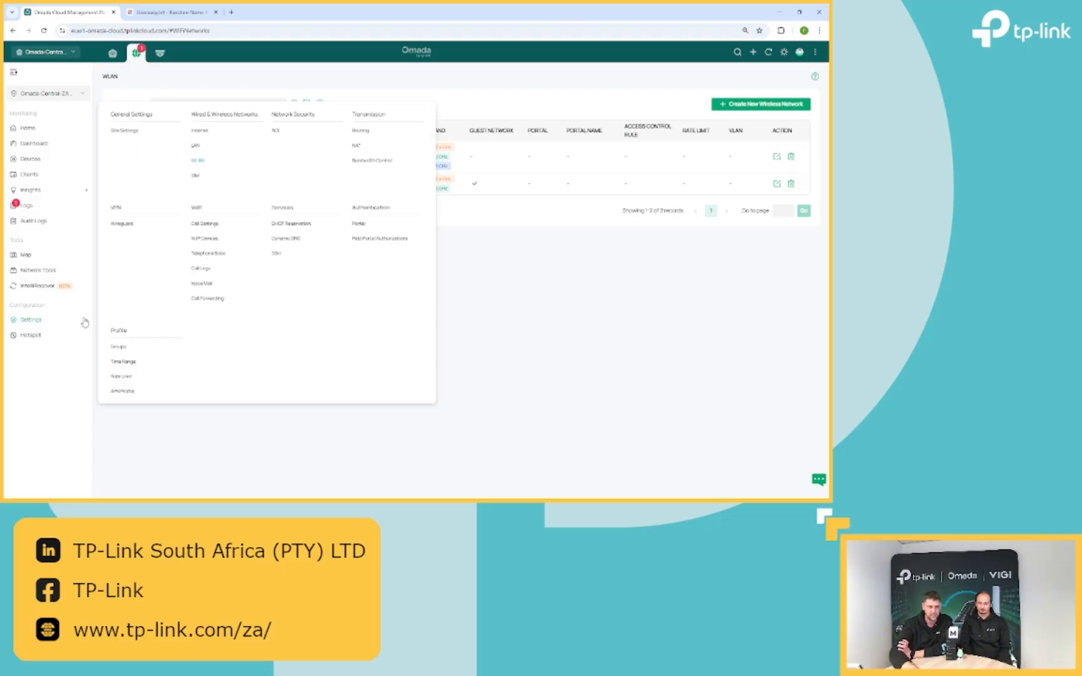
left_click(359, 222)
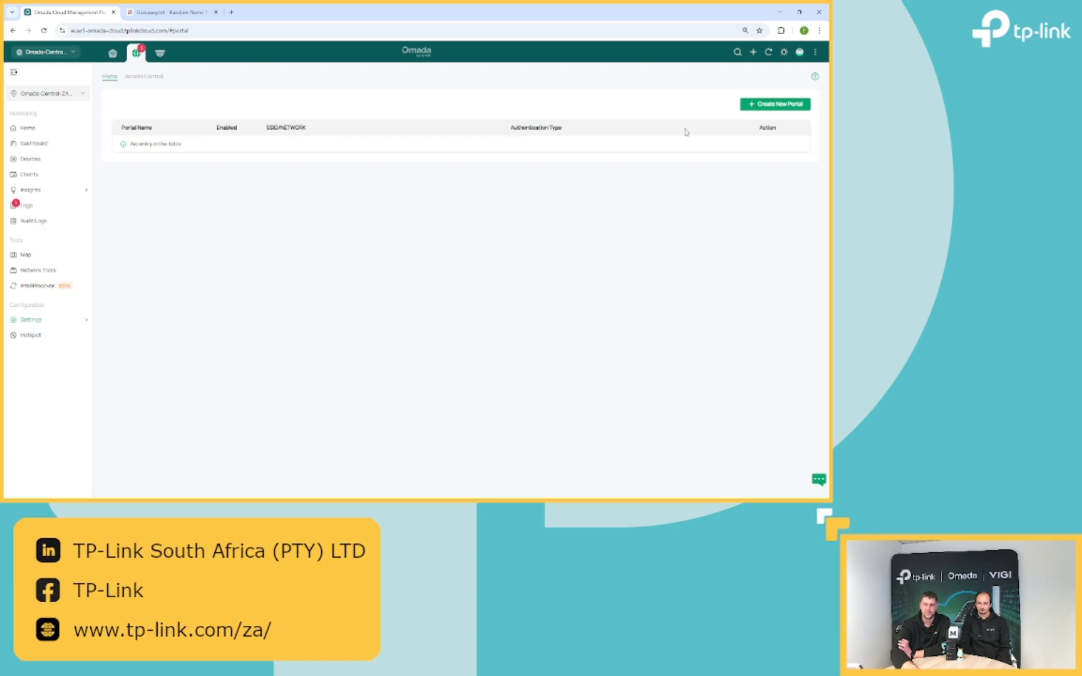
- Start a new portal and begin entering the portal name guest
left_click(744, 108)
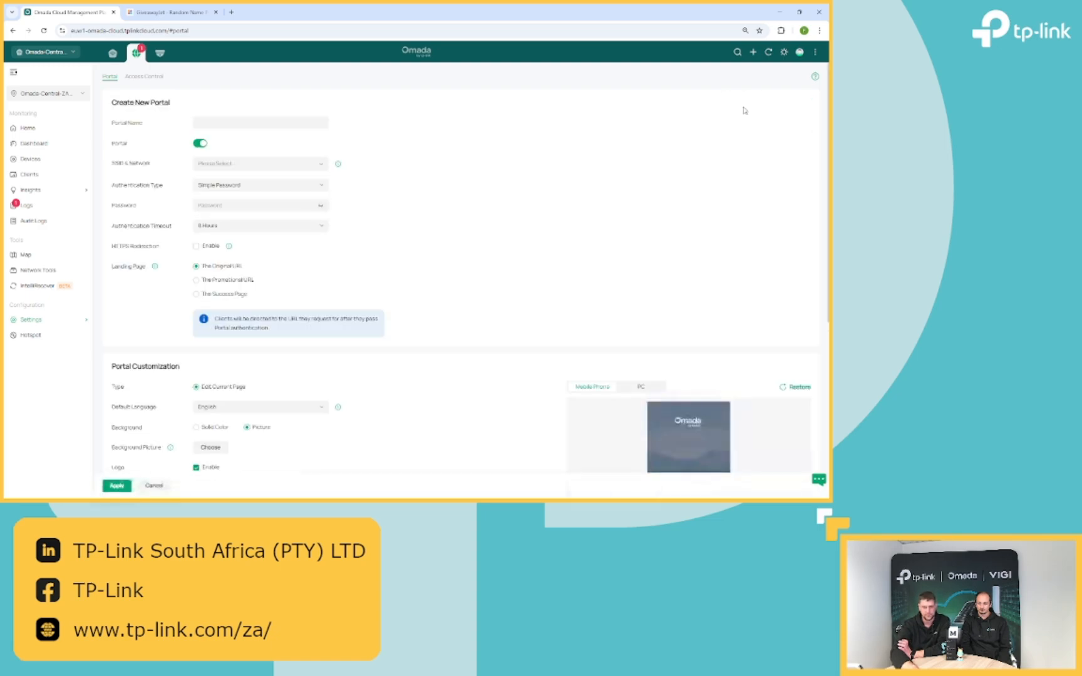
double_click(282, 119)
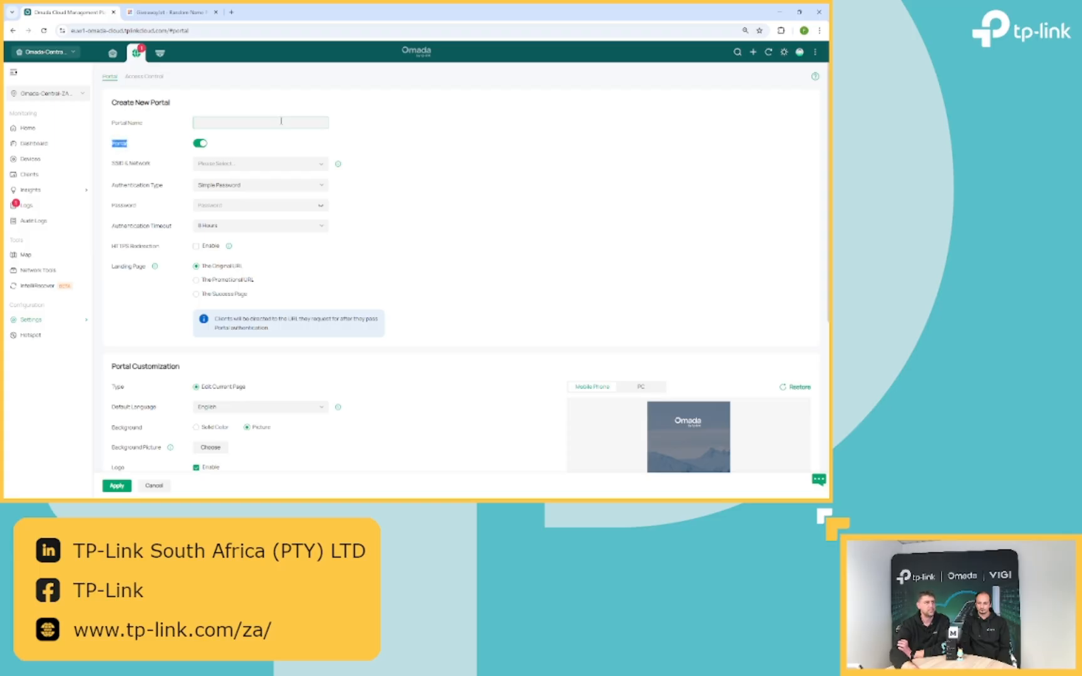
left_click(281, 121)
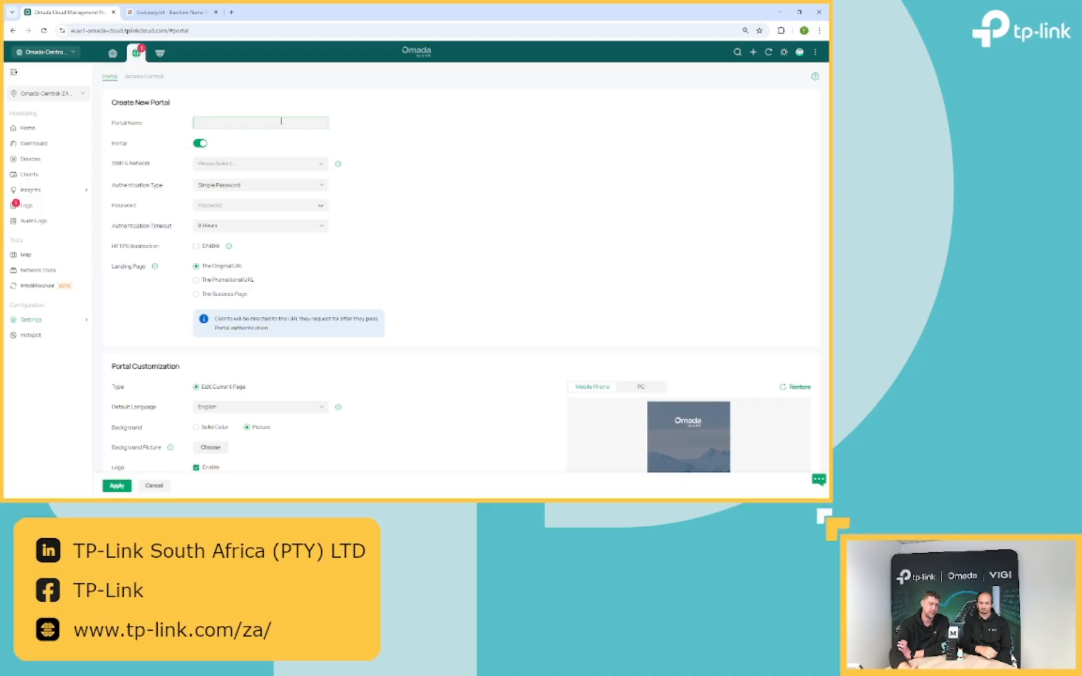
type("uue")
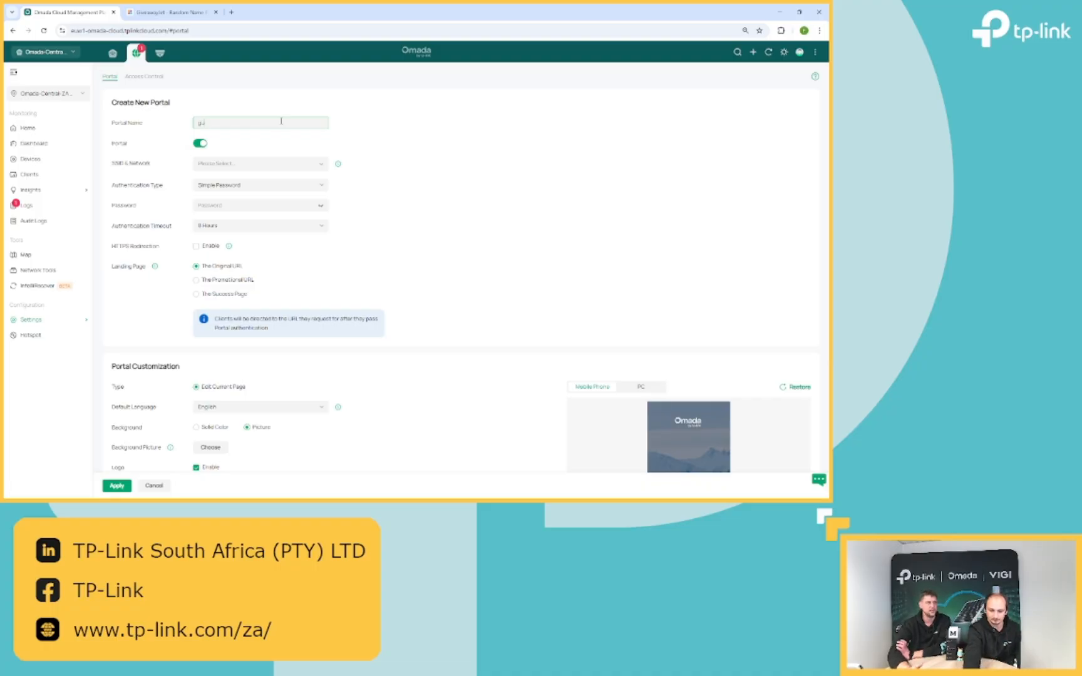
type("st")
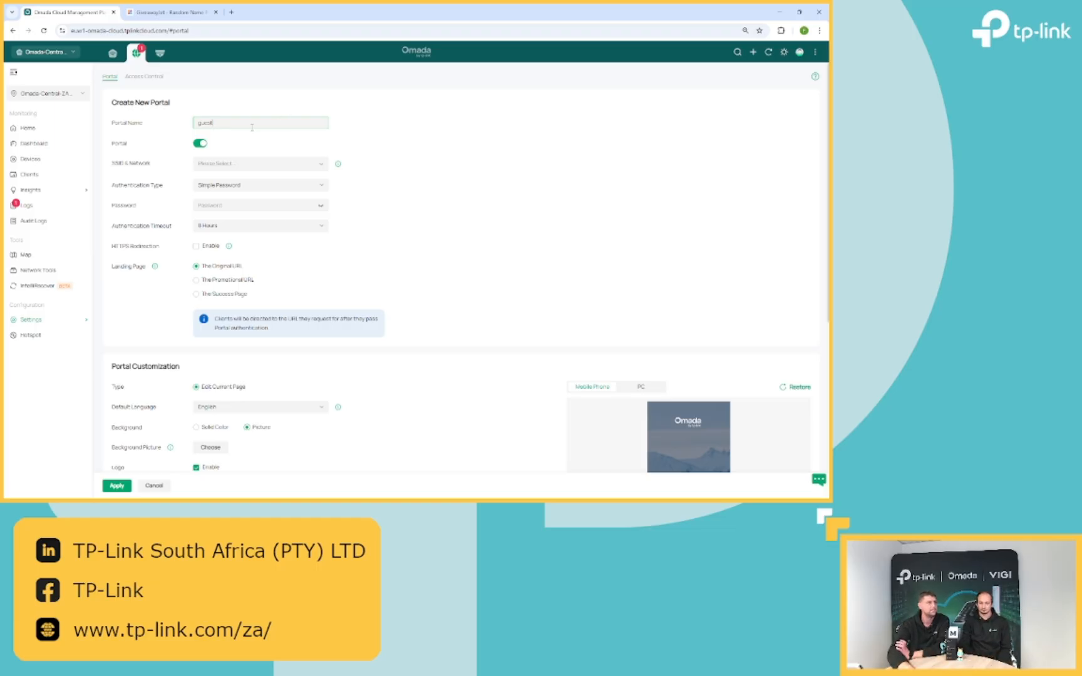
- Apply the portal to the Guest SSID and the Default network, using Hotspot authentication
left_click(251, 163)
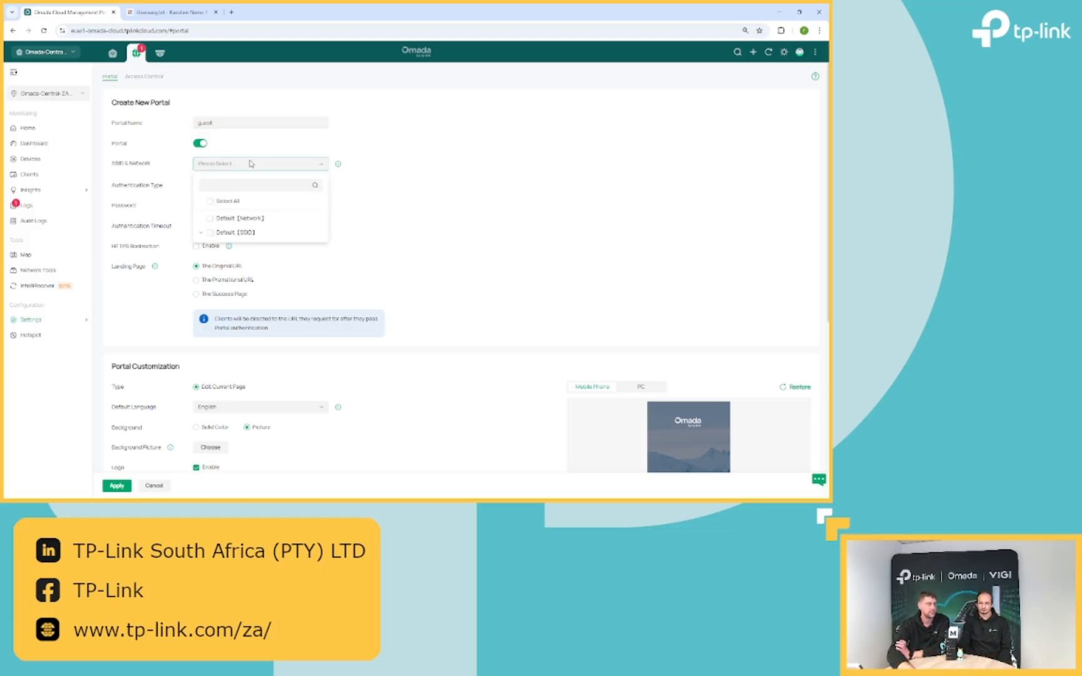
left_click(203, 233)
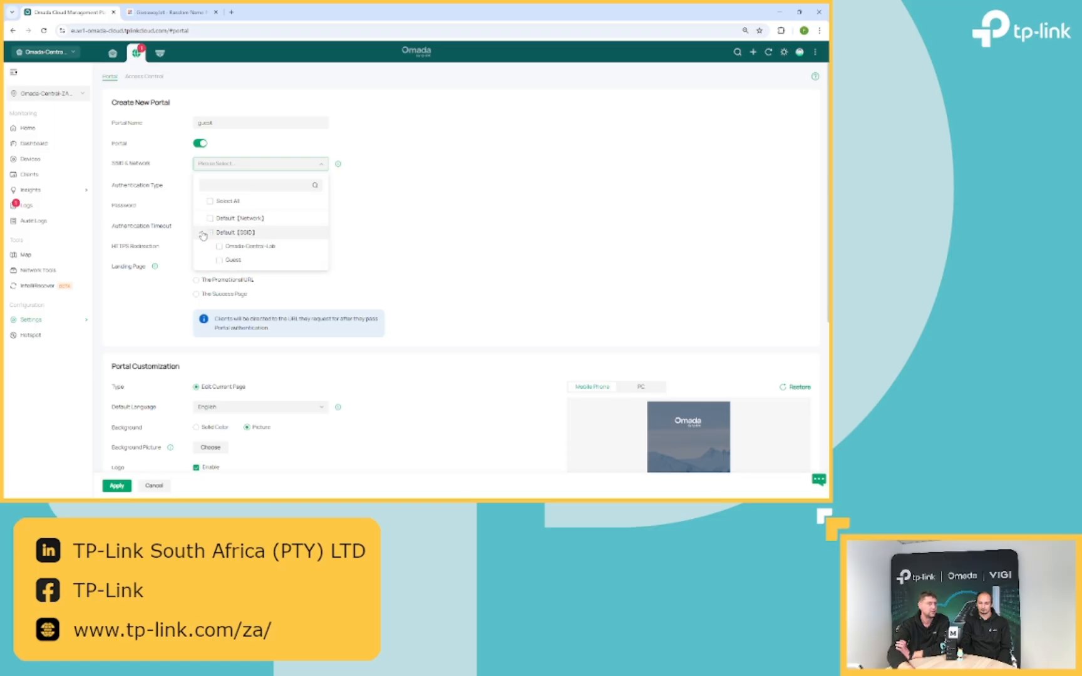
left_click(219, 260)
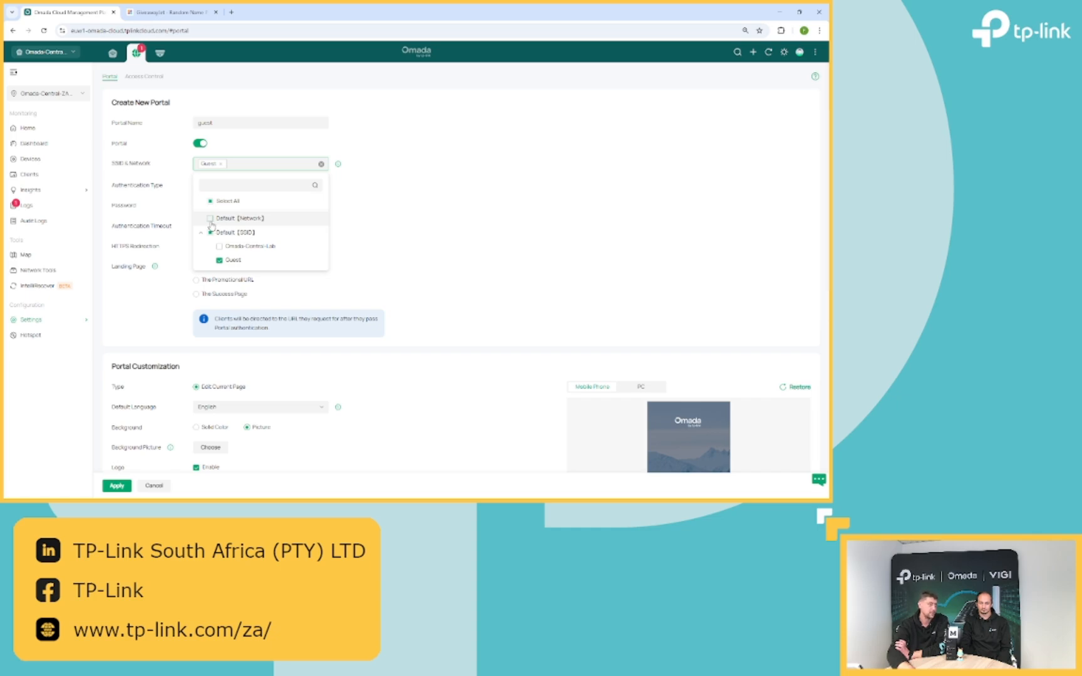
left_click(211, 223)
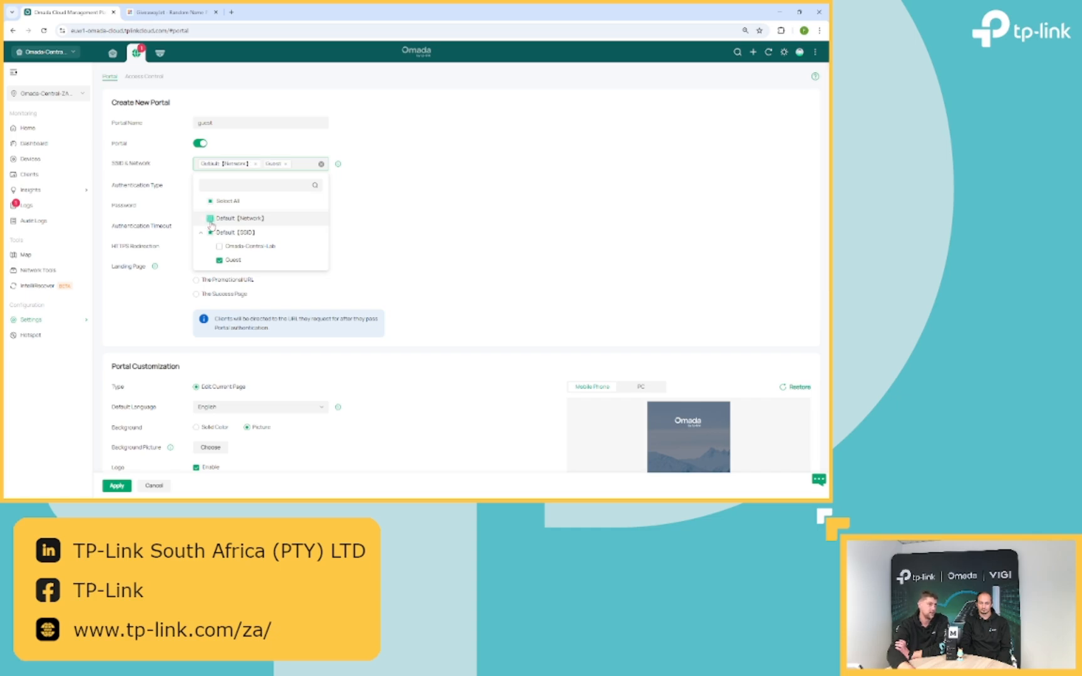
left_click(453, 201)
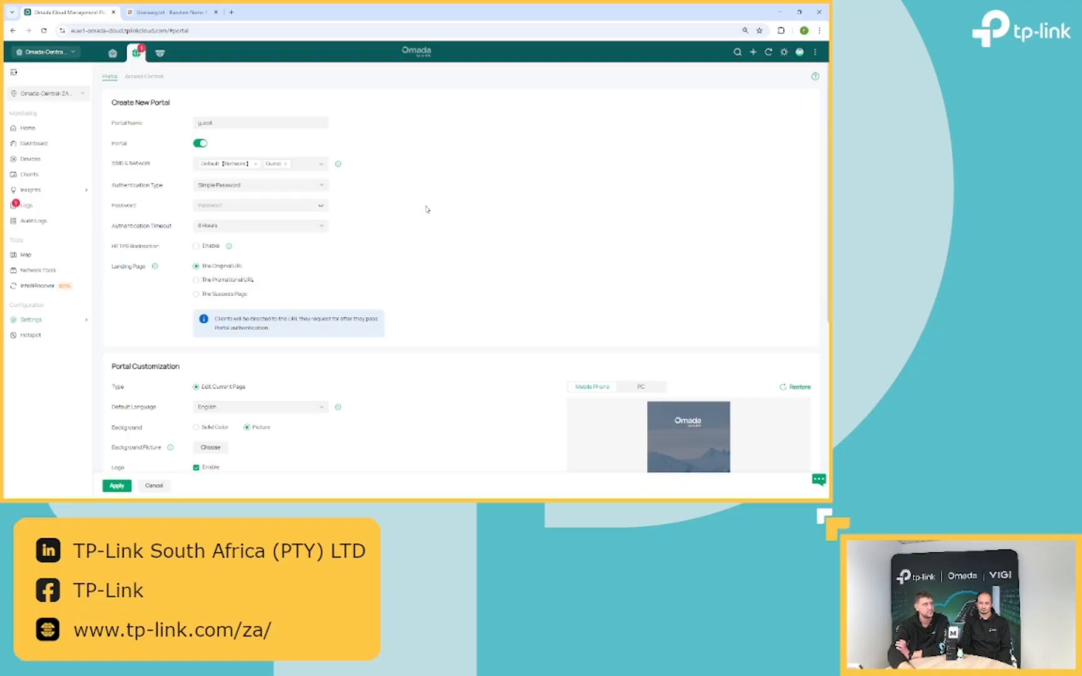
left_click(237, 184)
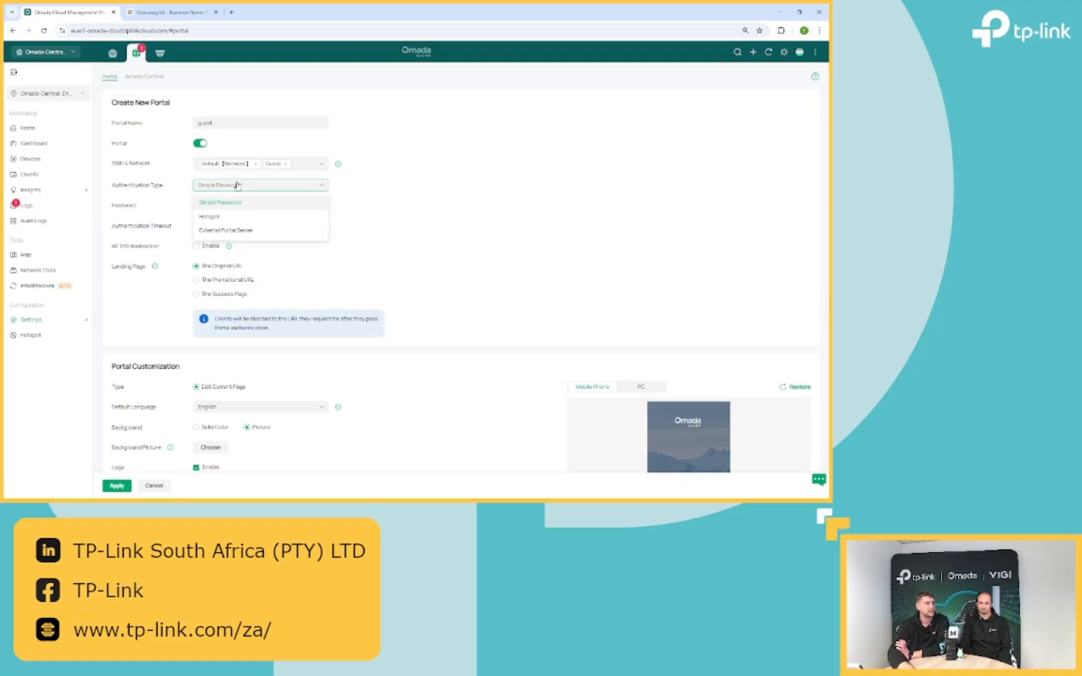
left_click(226, 216)
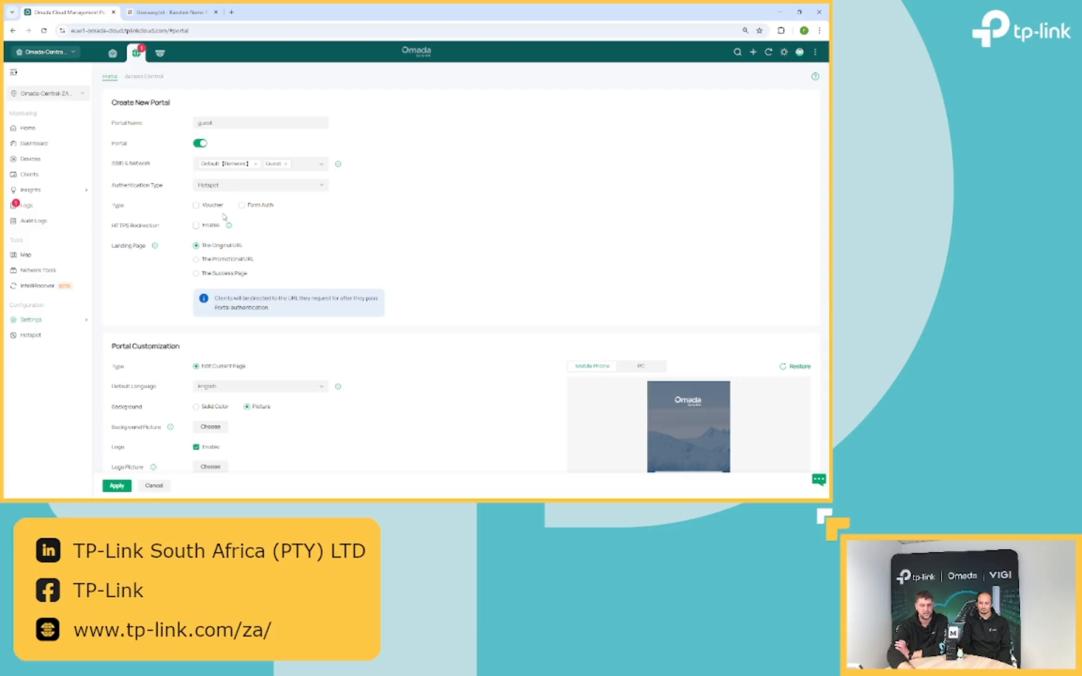
- Use Voucher sign-in for the hotspot and enable HTTPS redirection
left_click(216, 206)
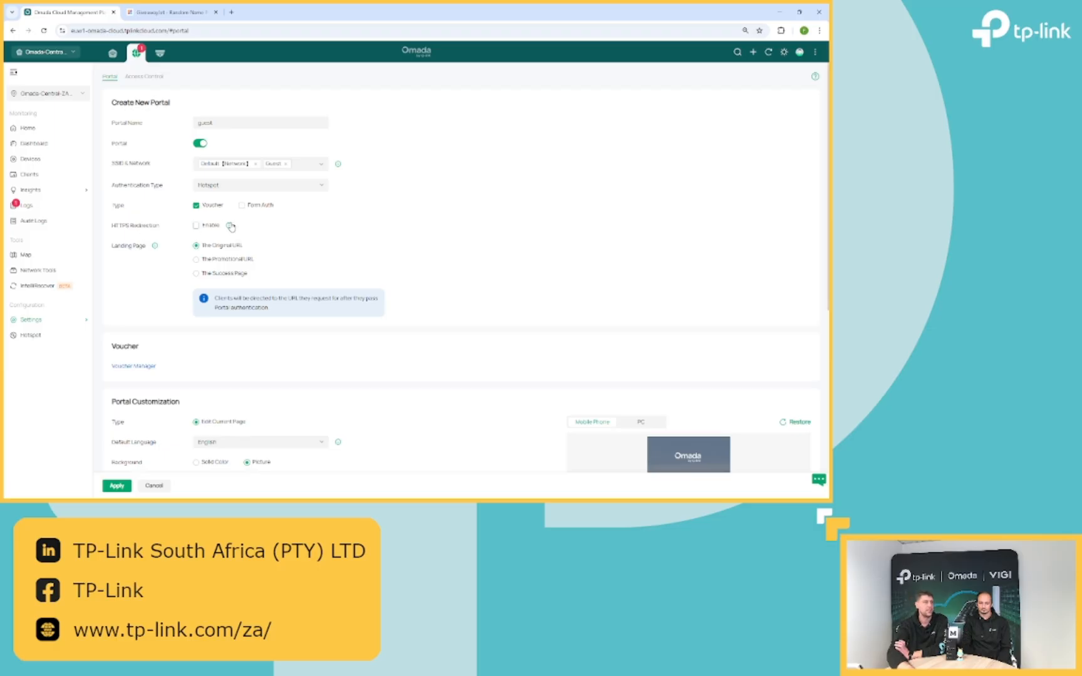
mouse_move(229, 226)
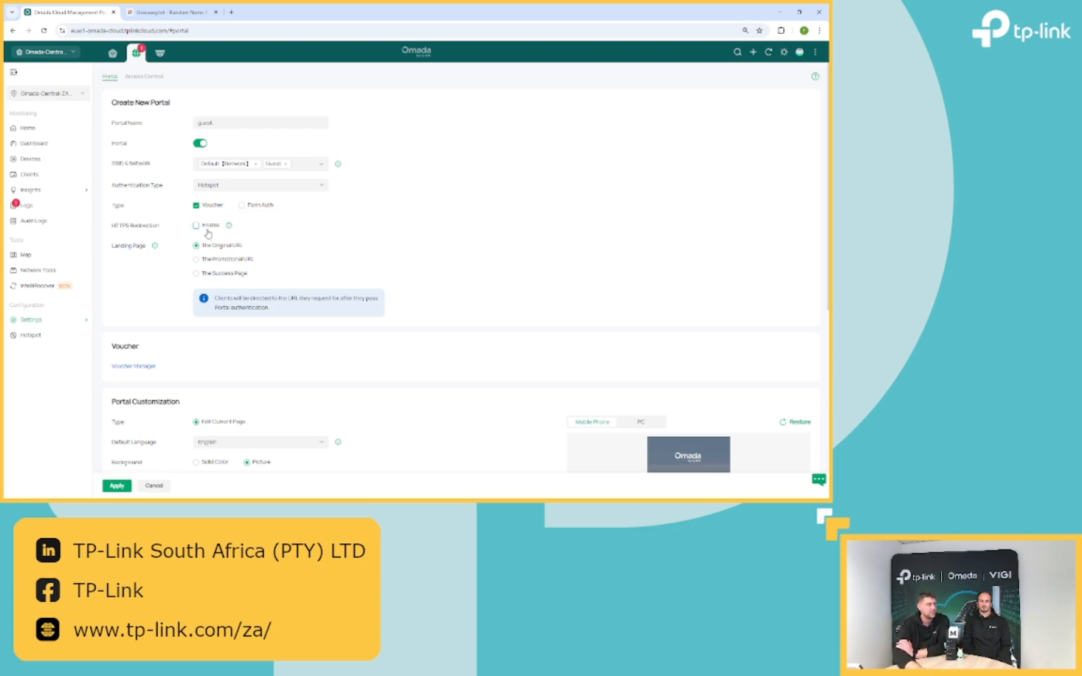
left_click(208, 229)
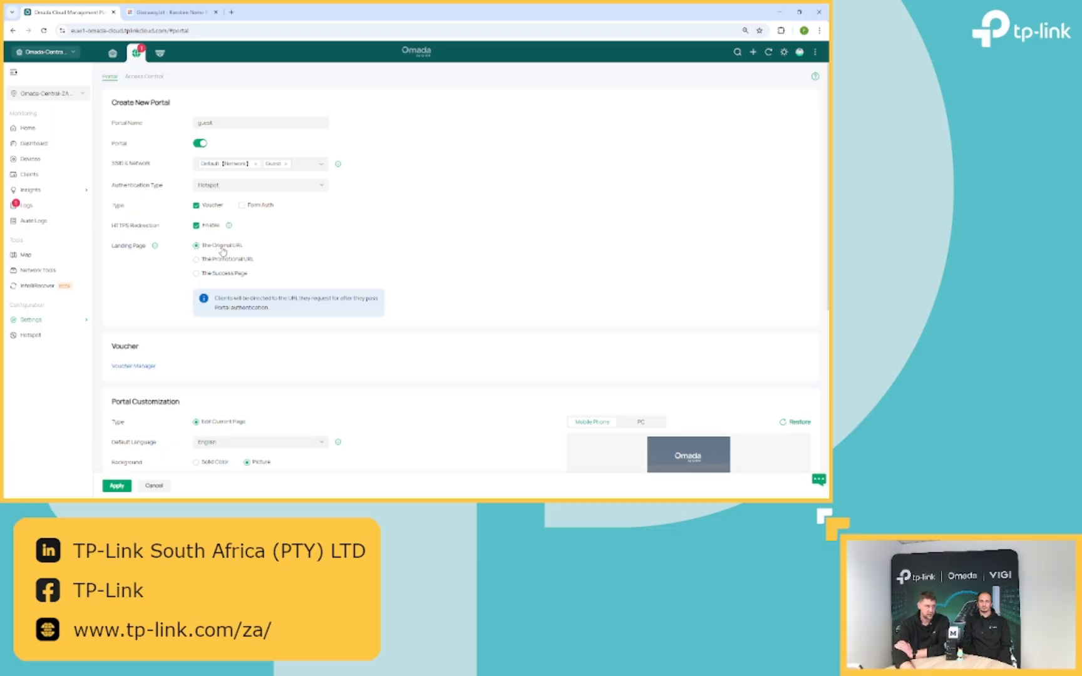
- Set the post-login landing page to The Success Page rather than a promotional URL
left_click(230, 262)
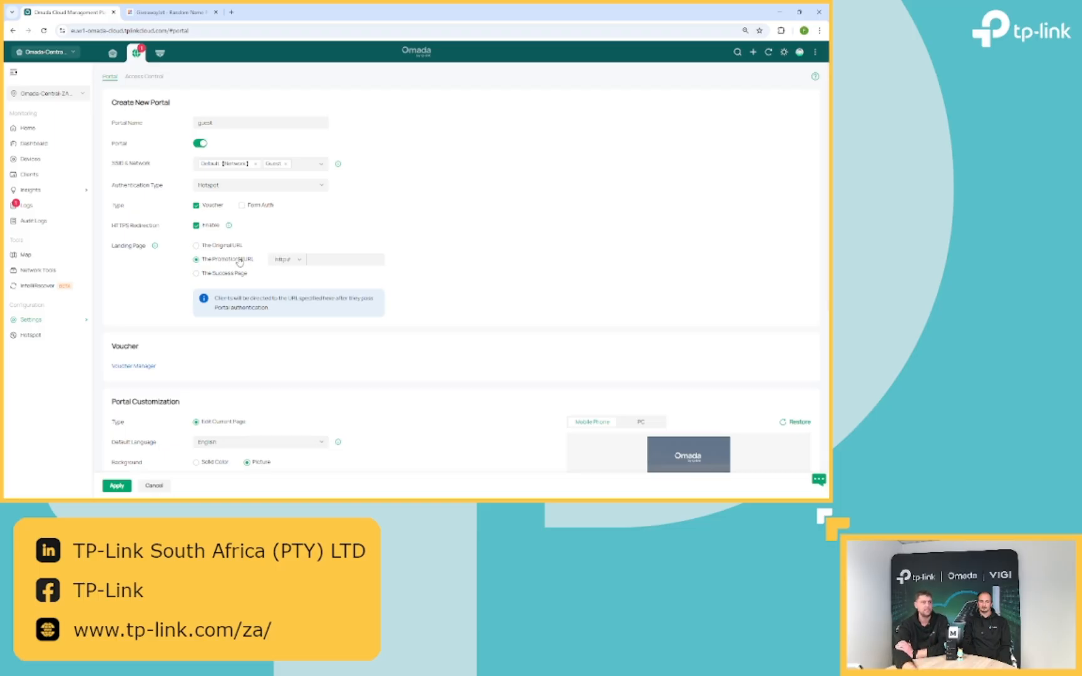
left_click(282, 260)
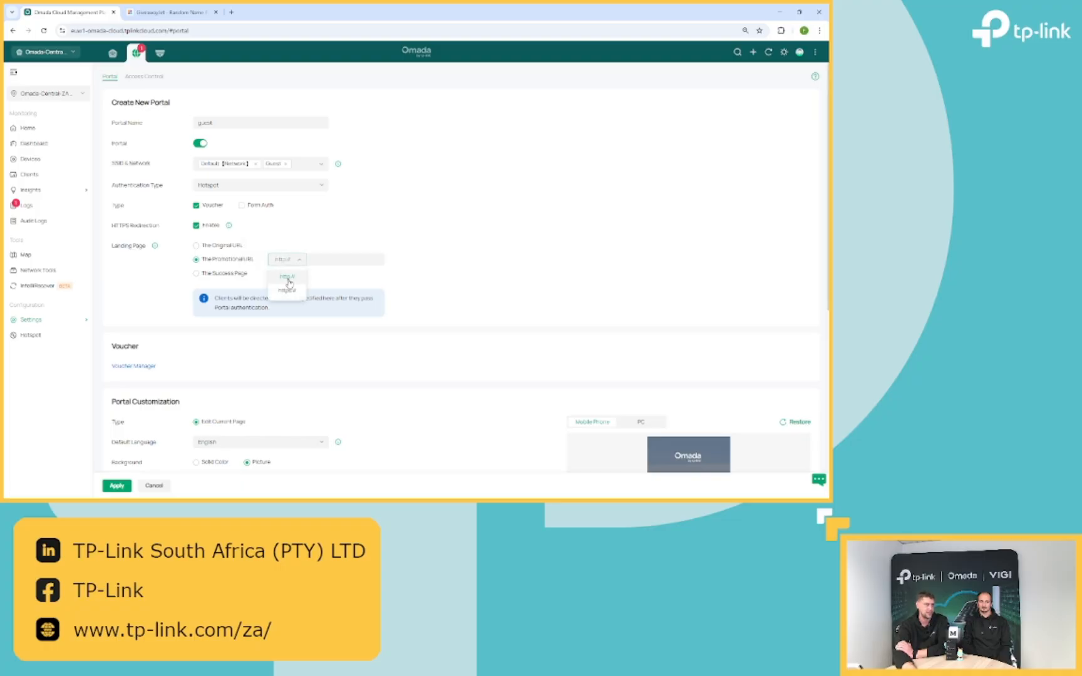
left_click(333, 273)
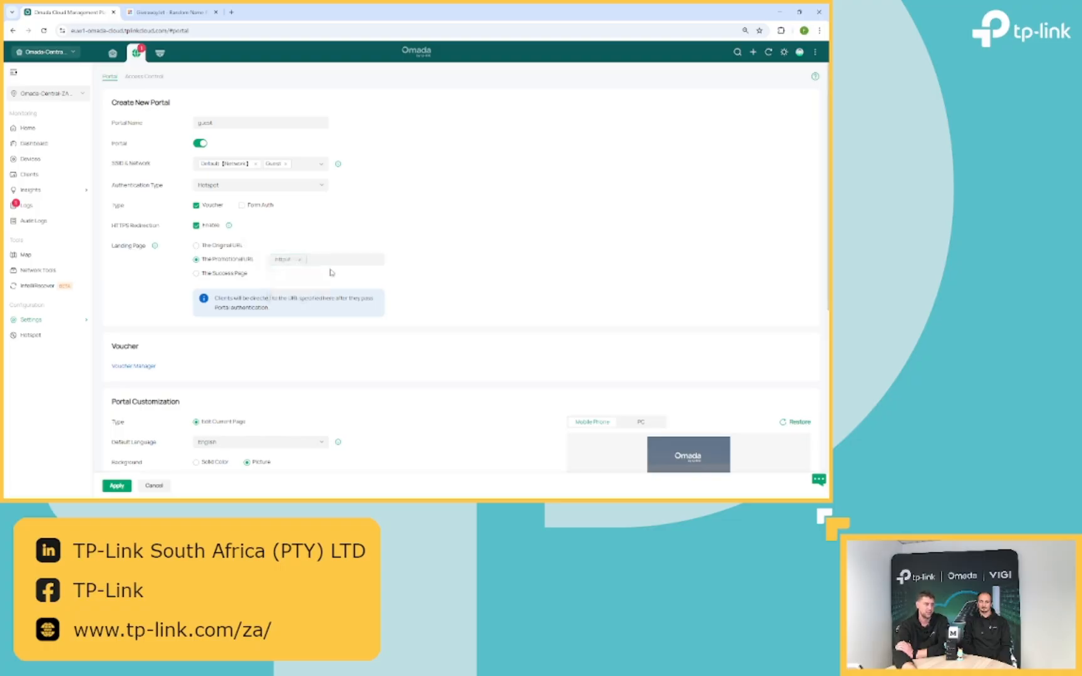
left_click(229, 275)
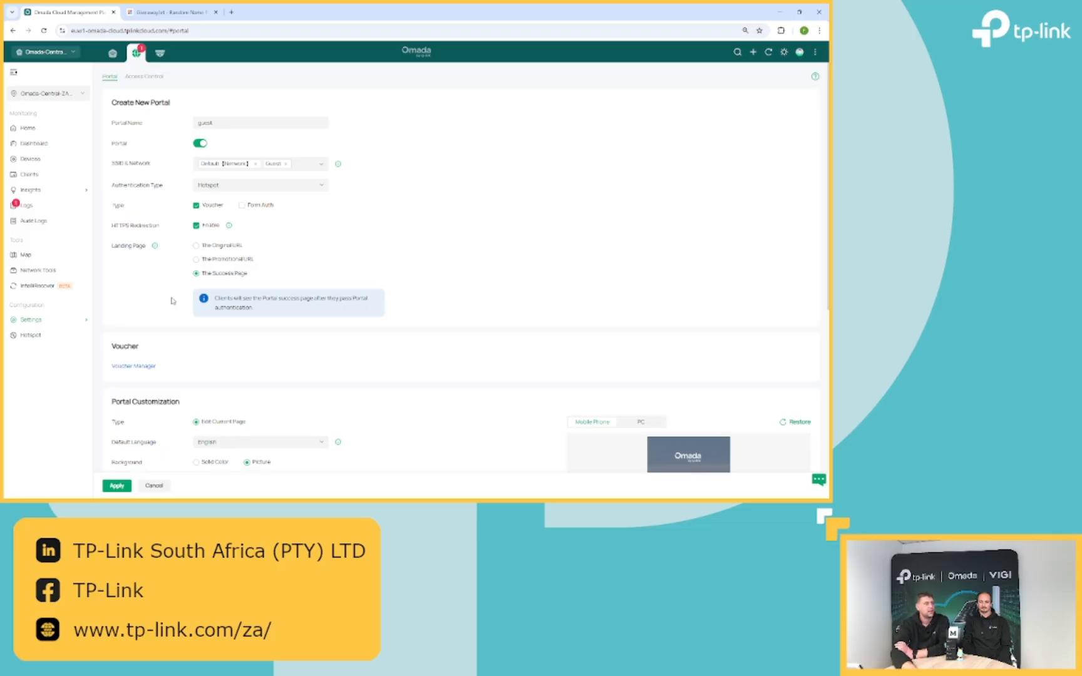
- Recrop the Mobile Background Picture to 117×256, extending it down and up to include the logo
scroll(176, 301, "down", 3)
scroll(183, 308, "down", 1)
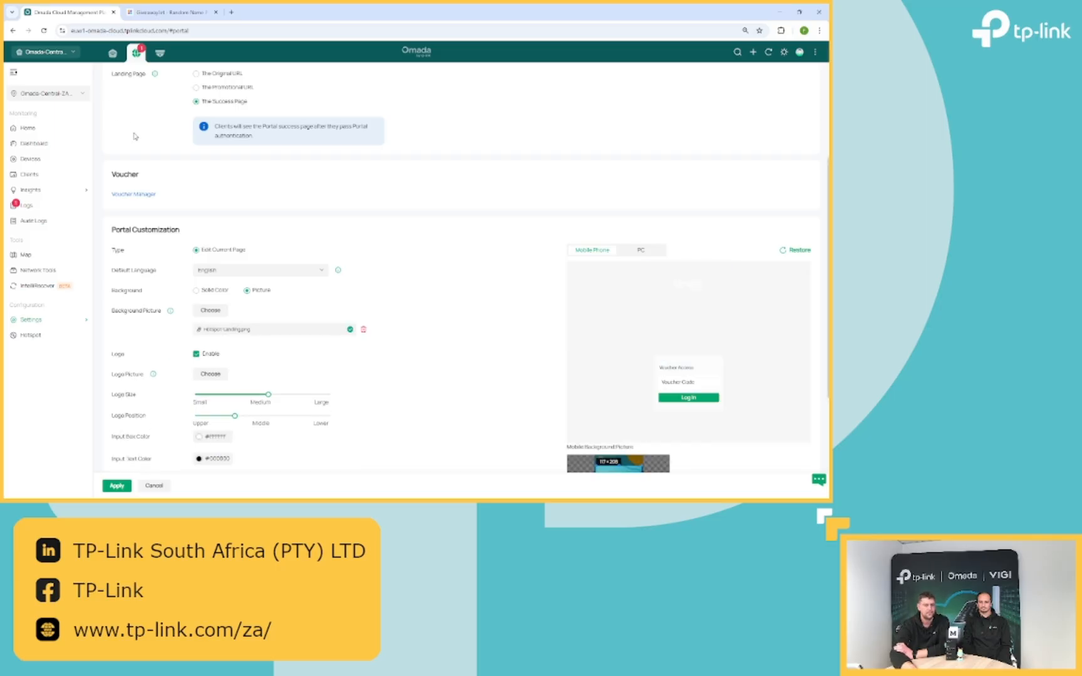
scroll(606, 344, "down", 2)
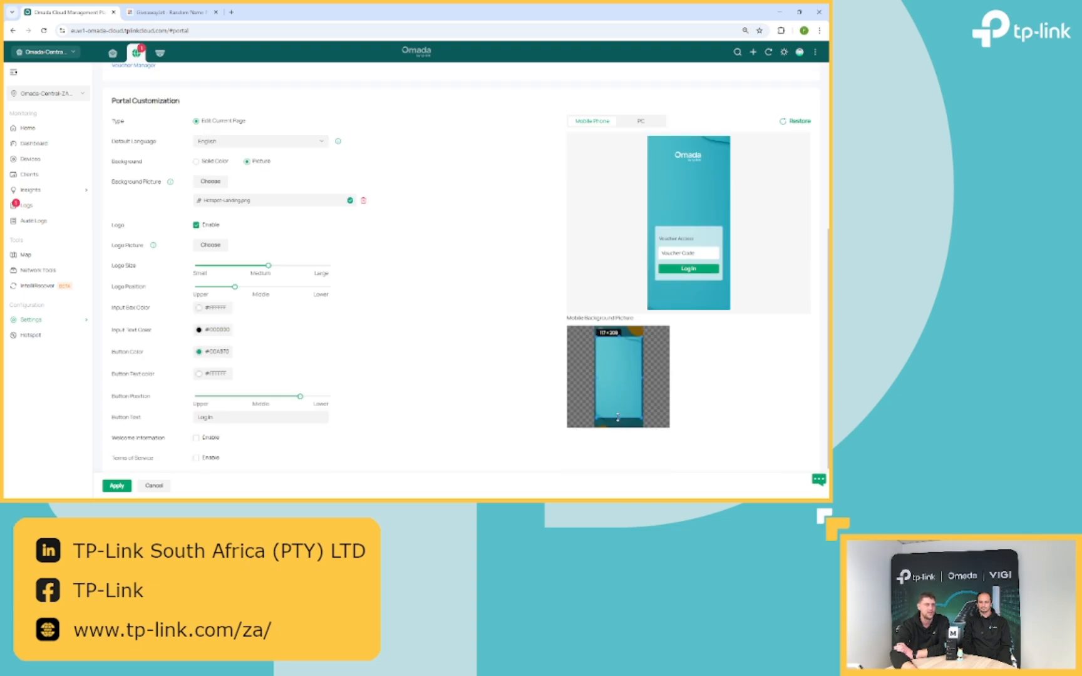
left_click_drag(618, 417, 617, 427)
left_click_drag(619, 337, 619, 331)
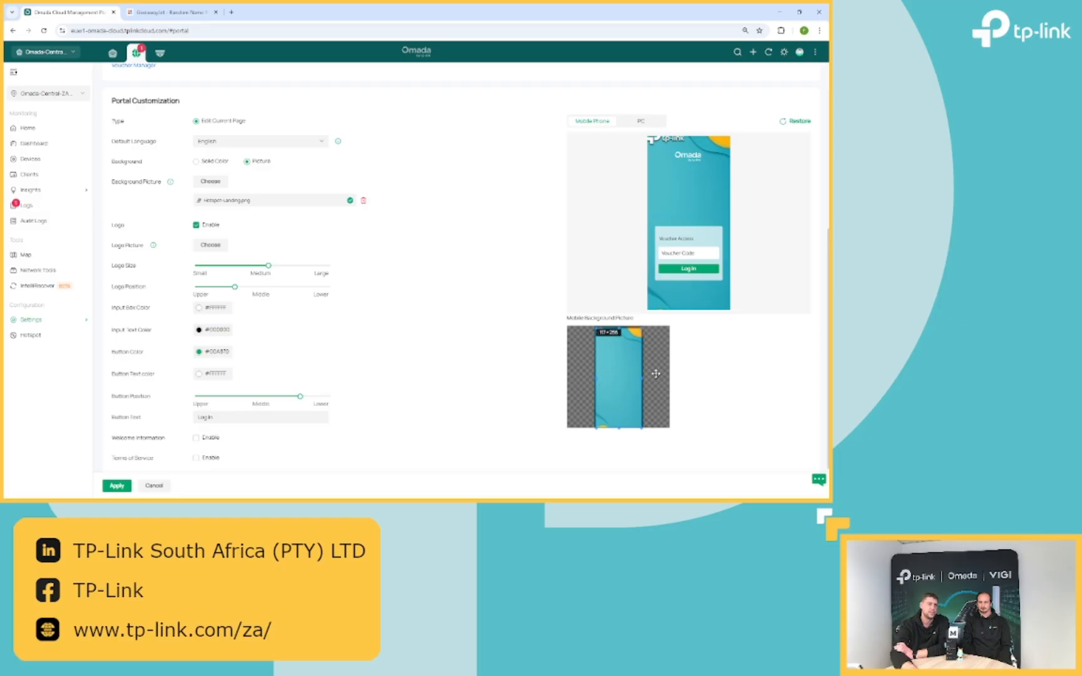
left_click_drag(622, 378, 616, 369)
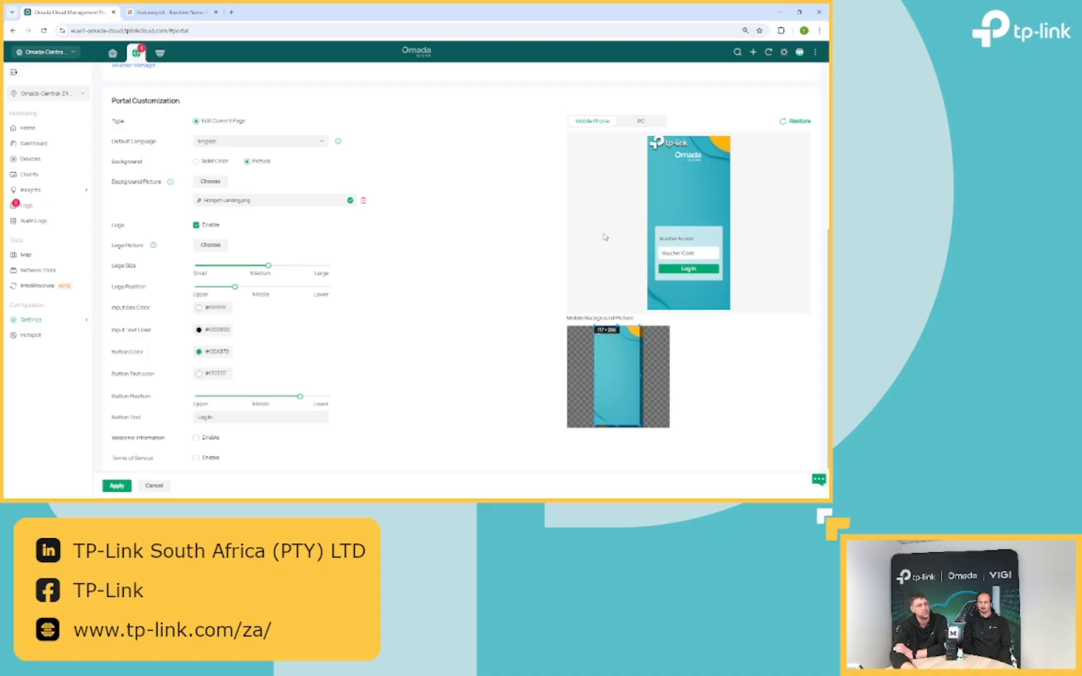
scroll(500, 275, "up", 2)
scroll(444, 294, "down", 2)
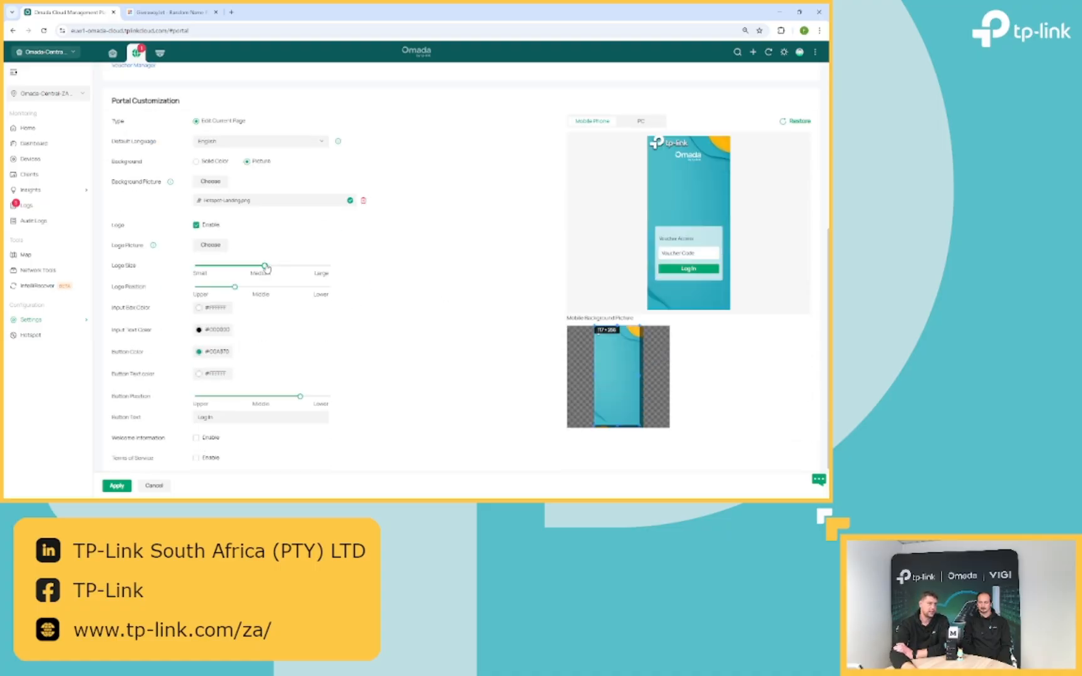
- Resize the Omada logo and move the Button Position slider toward Upper to raise the login box
left_click_drag(268, 266, 246, 287)
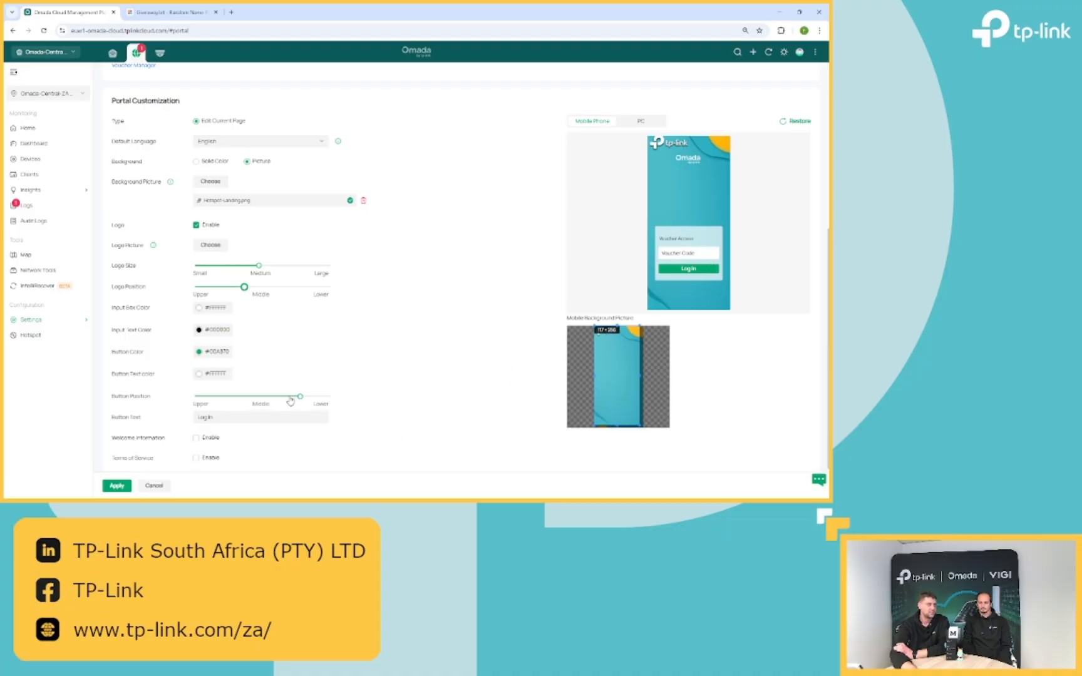
left_click_drag(291, 401, 222, 384)
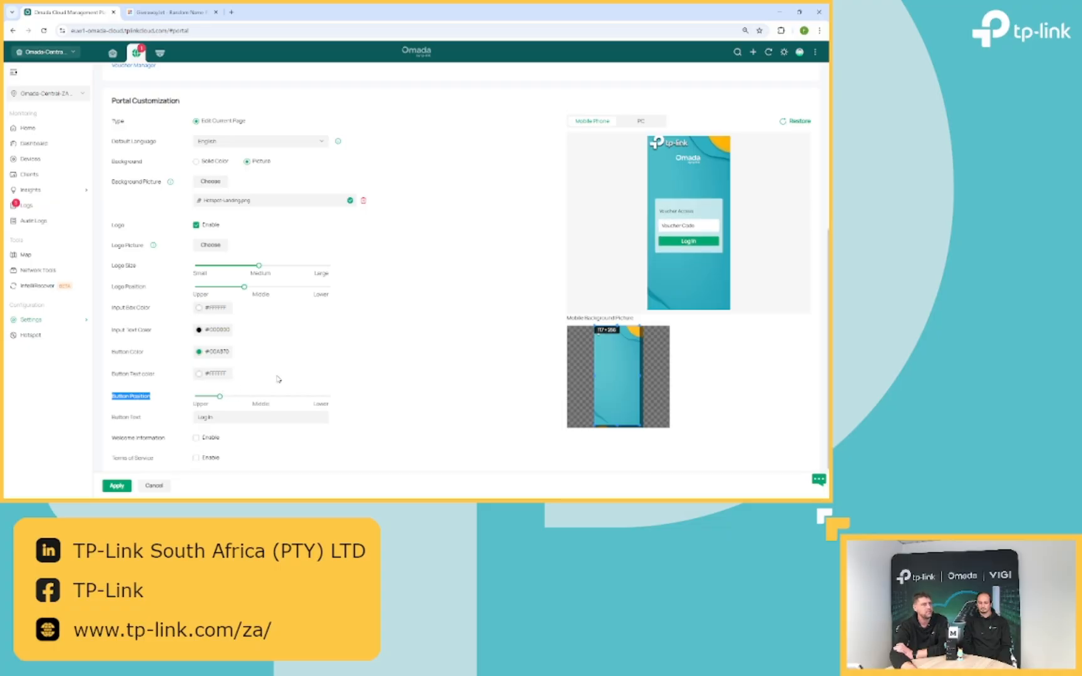
scroll(288, 375, "down", 1)
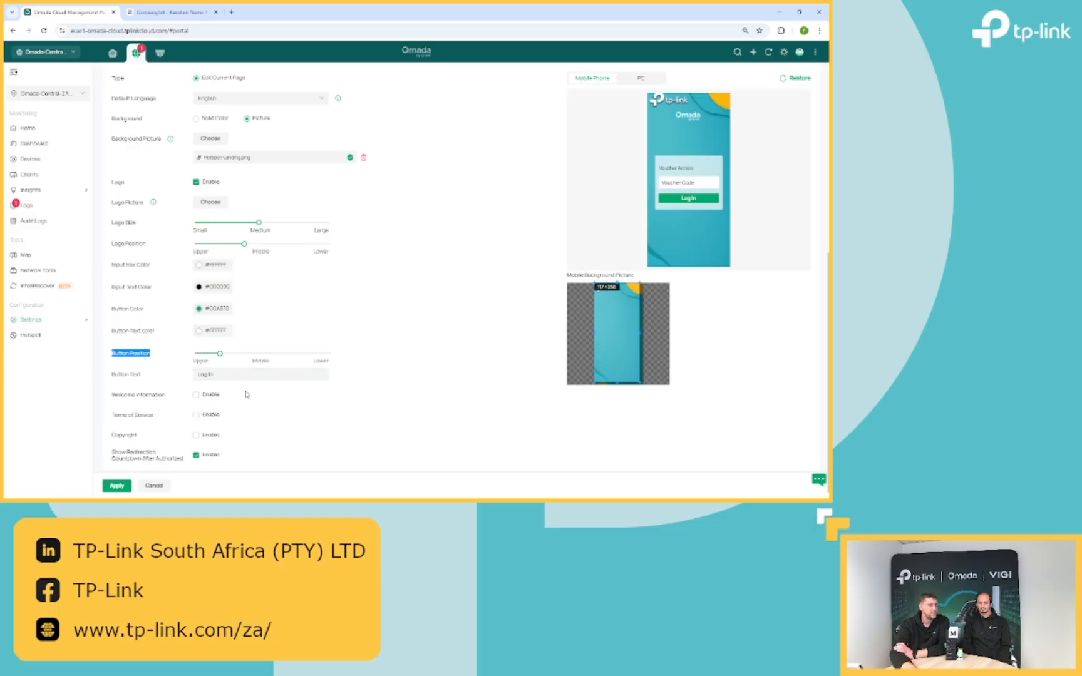
- Enable Welcome Information with the text 'Hi' and check it beneath the logo in the preview
left_click(216, 397)
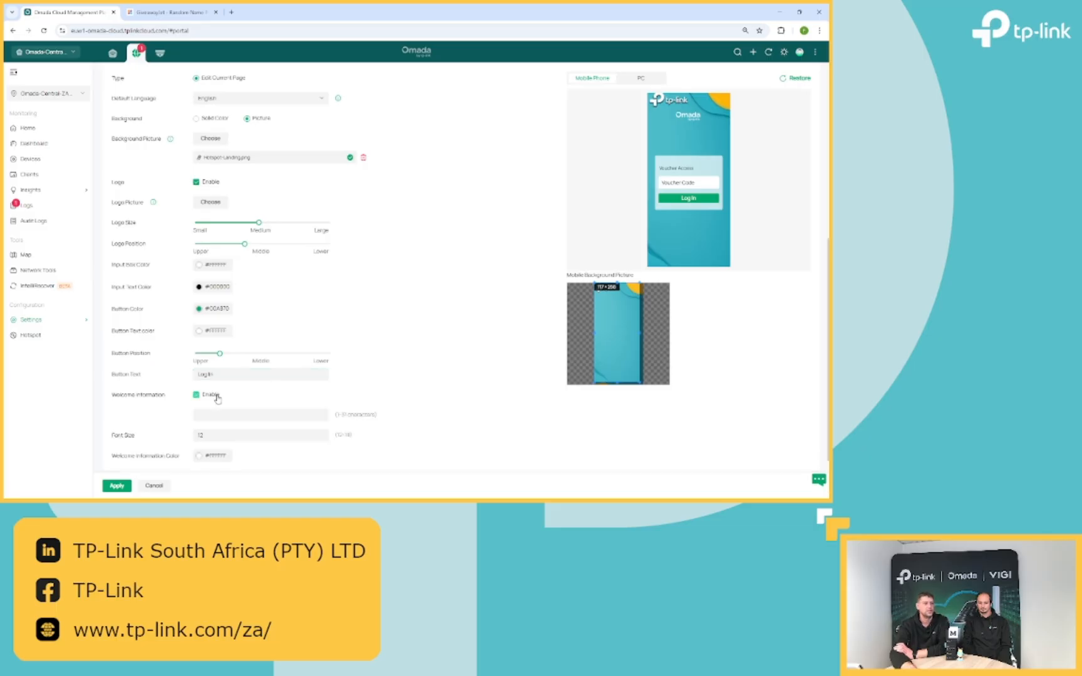
type("H")
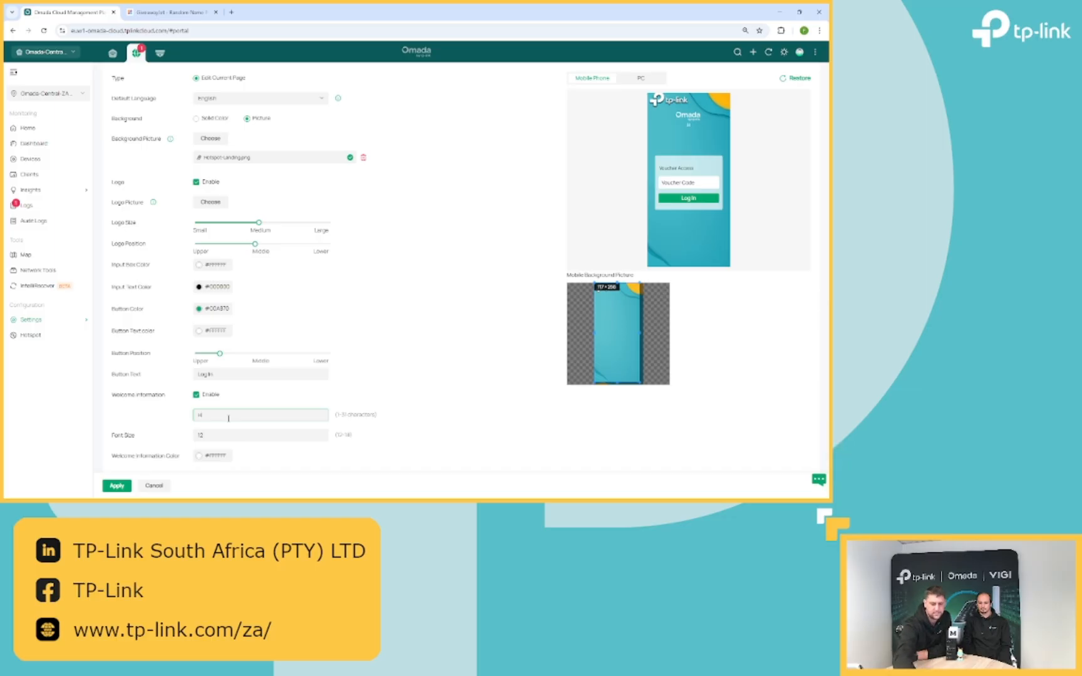
type("i")
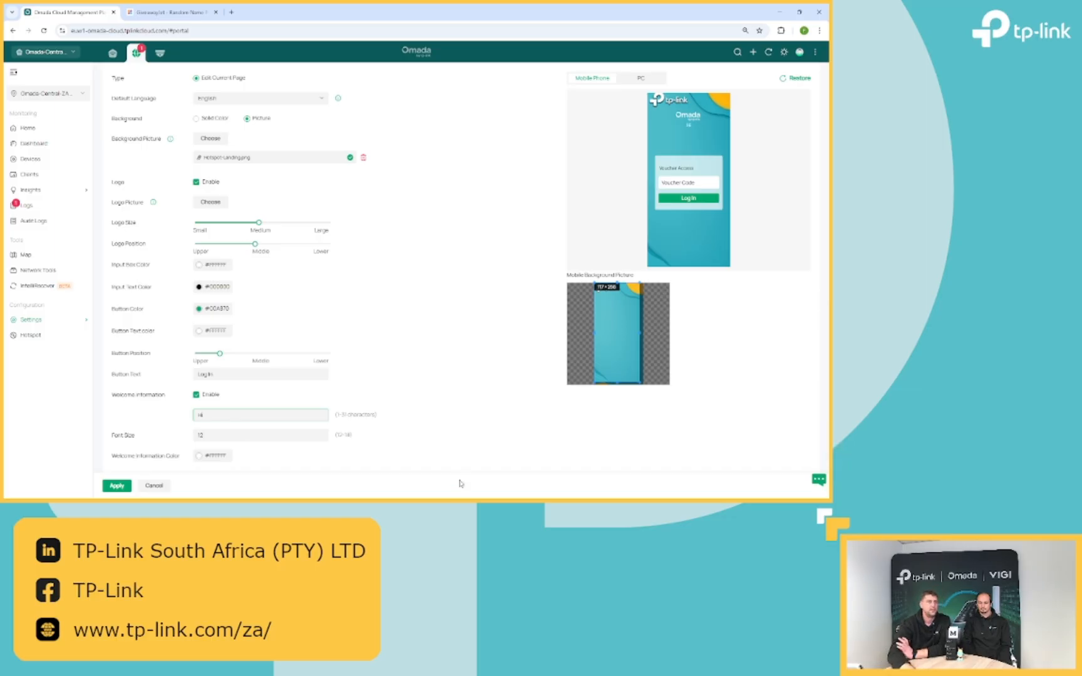
left_click(496, 411)
scroll(438, 394, "down", 1)
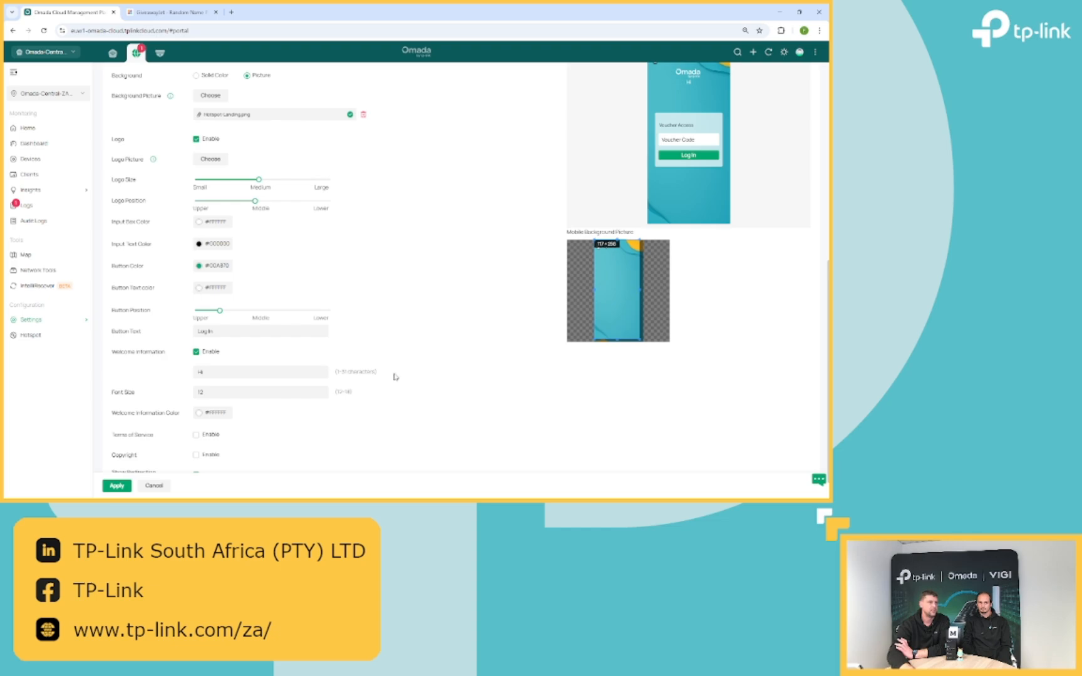
scroll(408, 374, "up", 1)
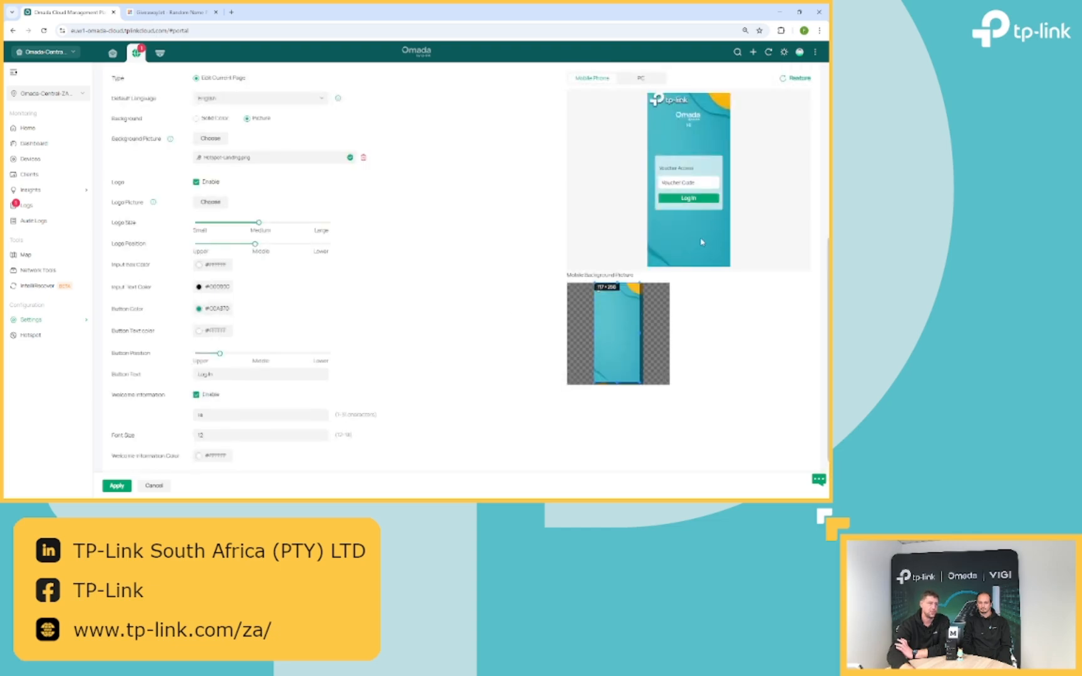
scroll(468, 308, "down", 2)
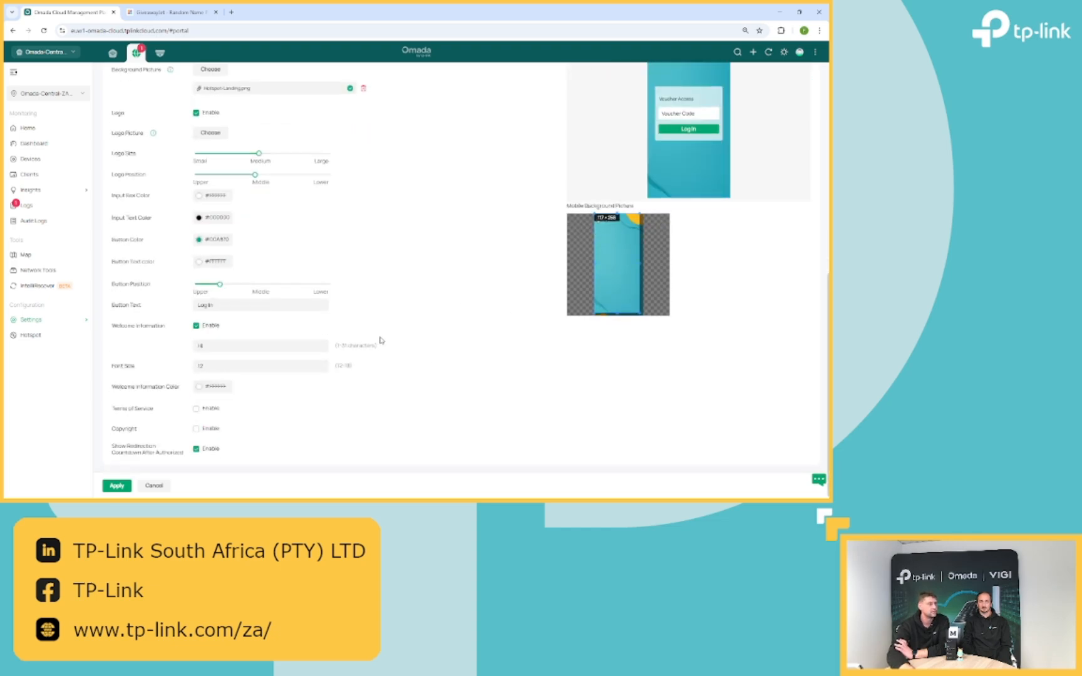
scroll(381, 339, "up", 2)
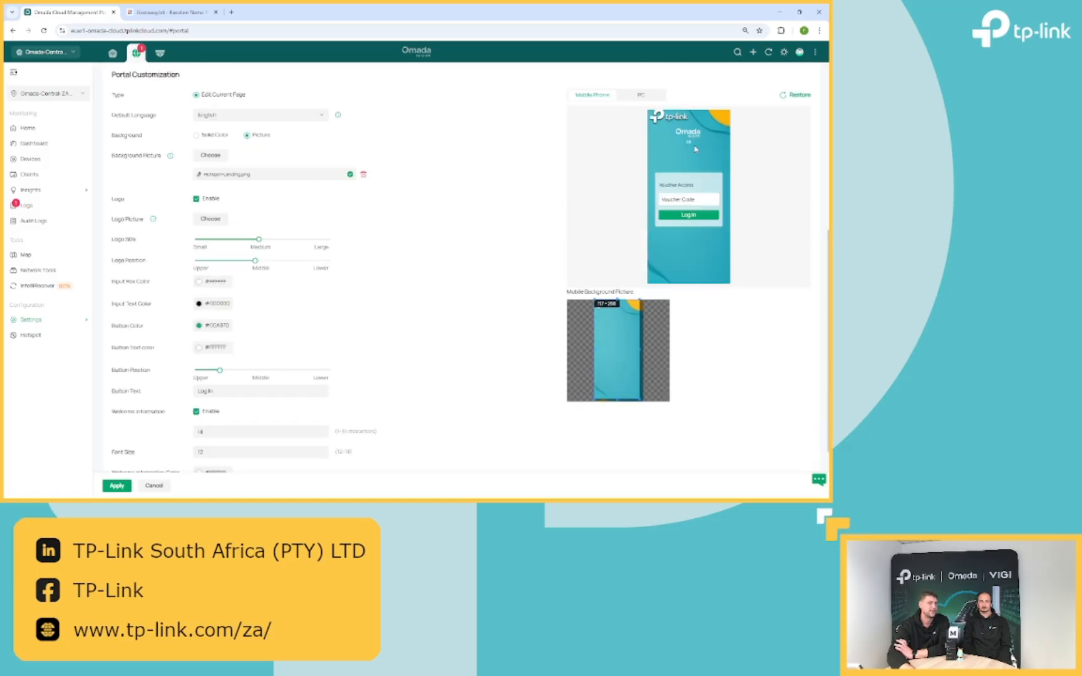
scroll(338, 331, "down", 2)
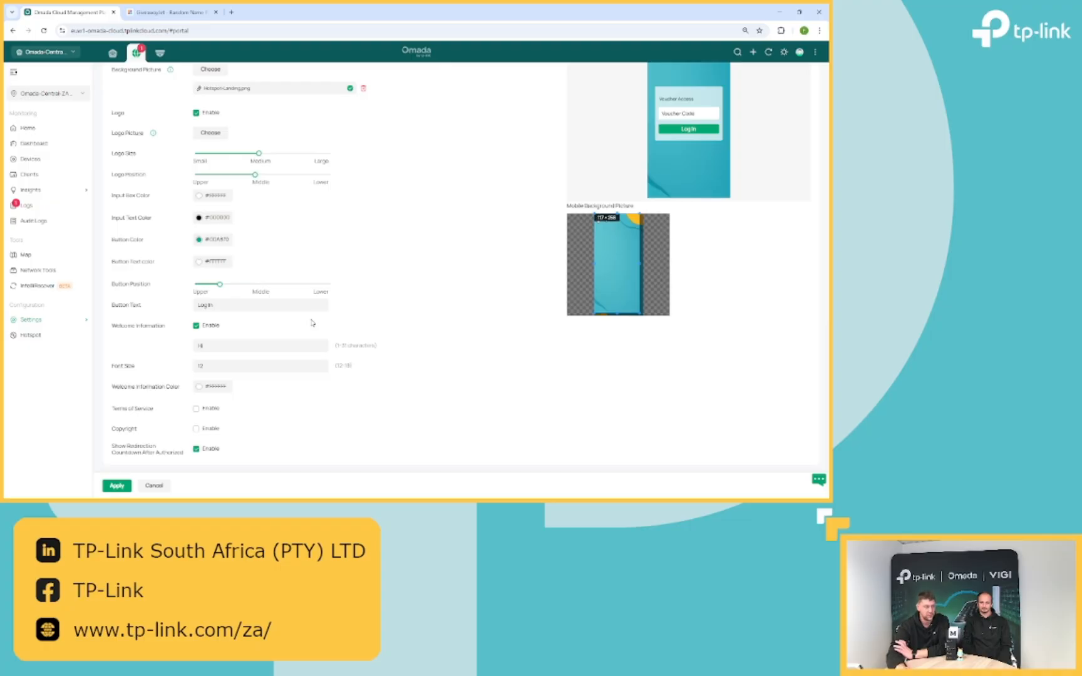
left_click(204, 412)
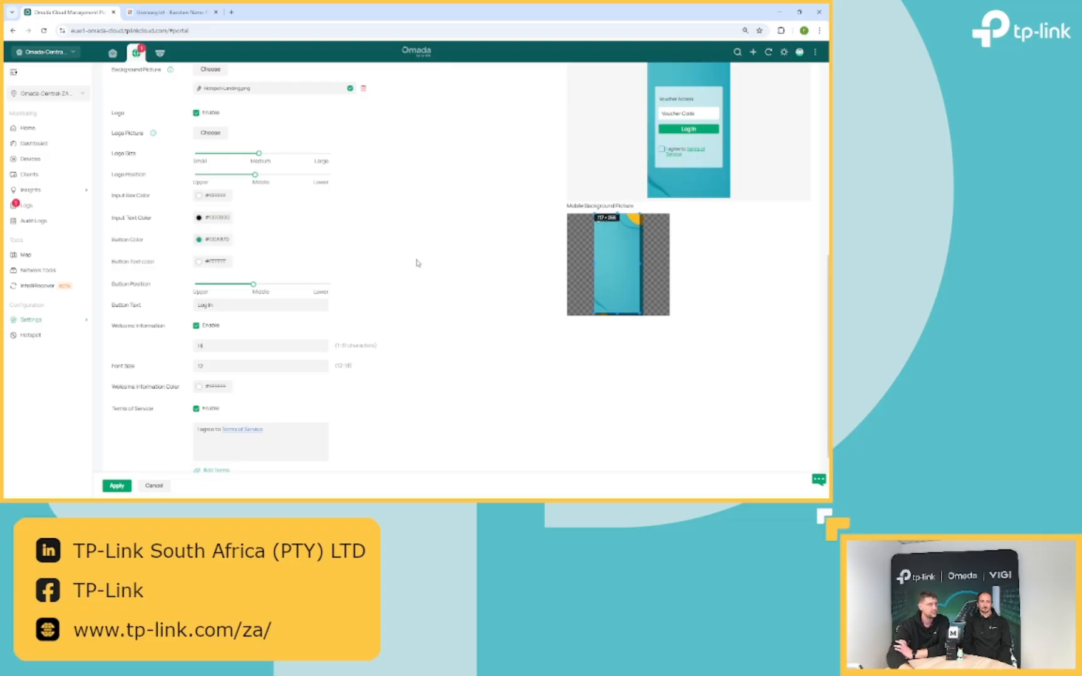
scroll(419, 262, "down", 1)
scroll(419, 263, "down", 1)
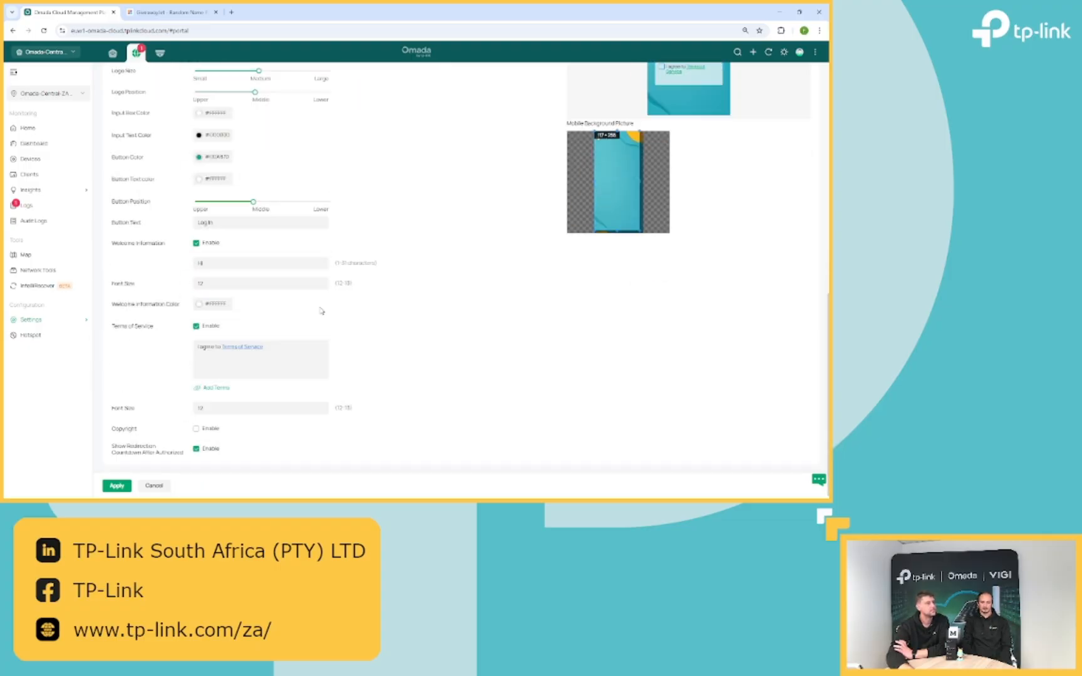
left_click(260, 348)
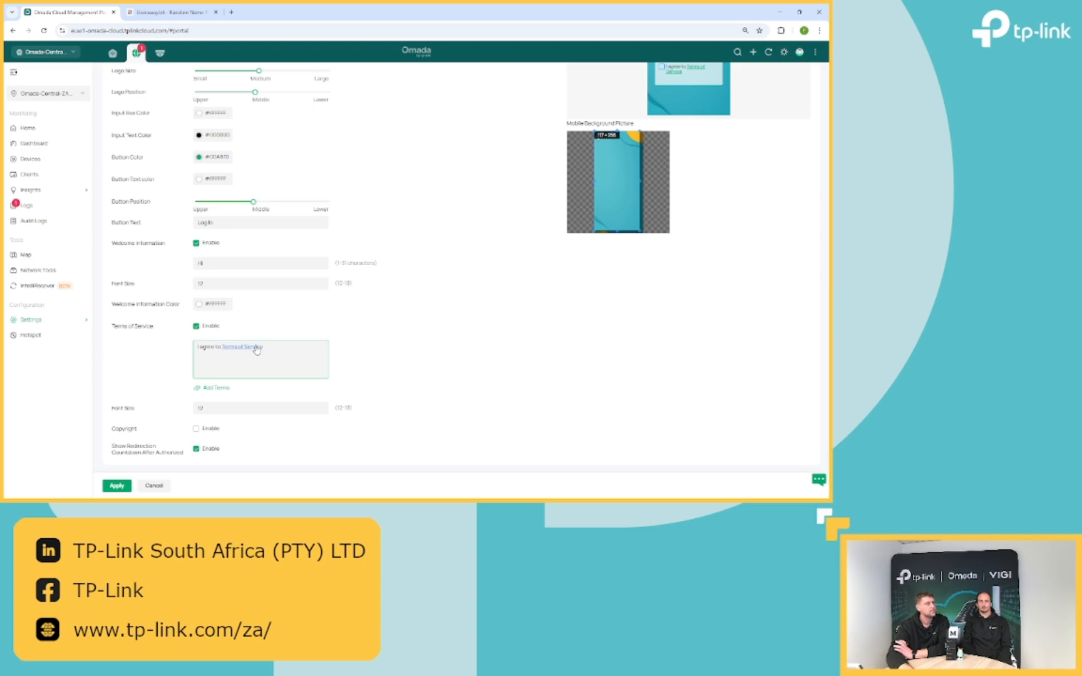
left_click(220, 392)
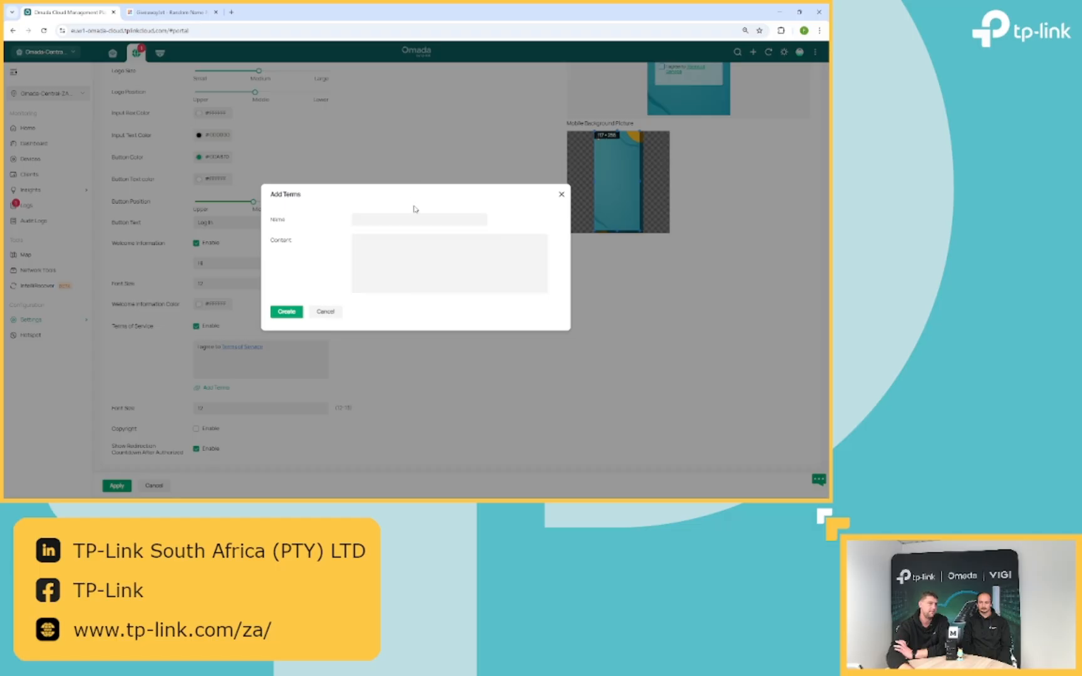
left_click(401, 250)
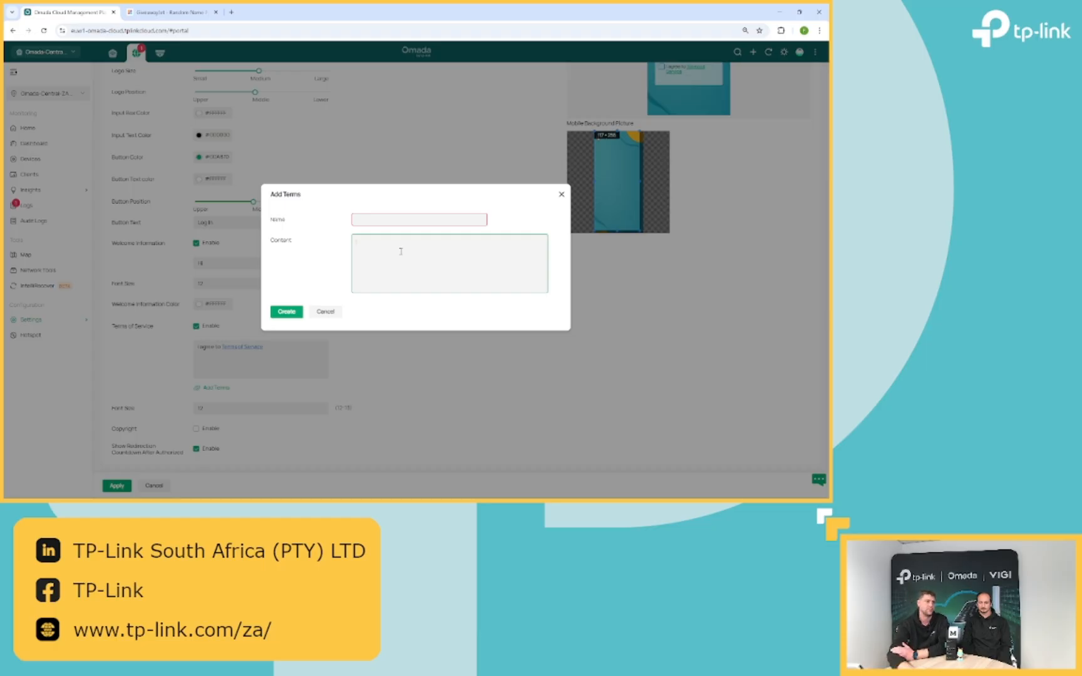
left_click(319, 312)
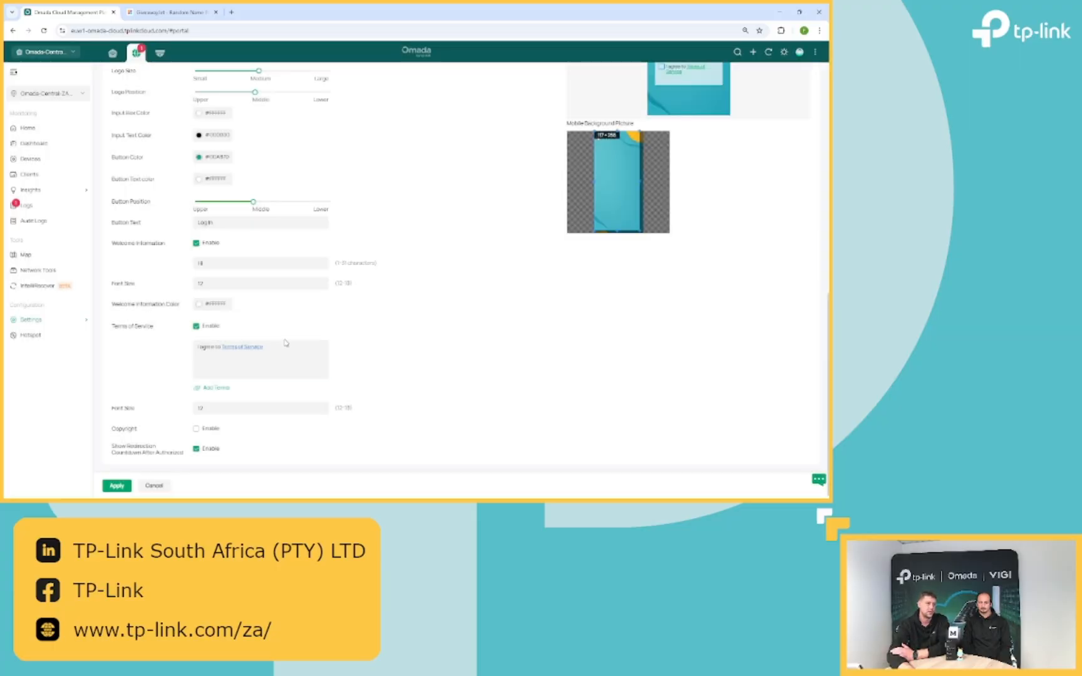
left_click(210, 325)
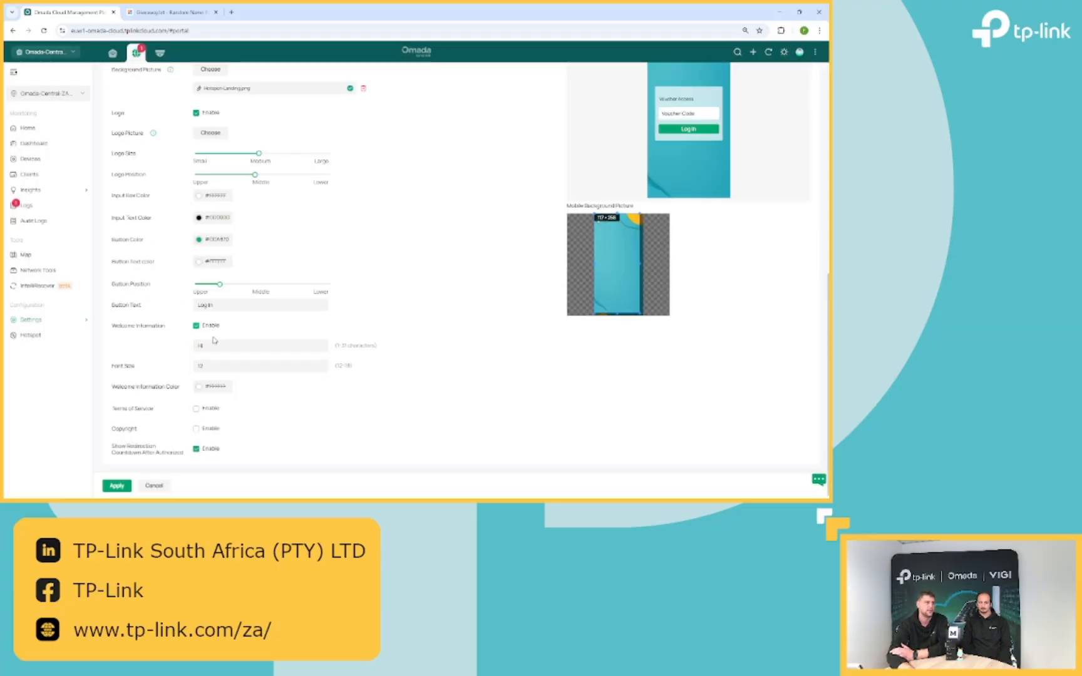
- Enable the copyright line and set its font size to 14 after 50 is rejected
left_click(214, 430)
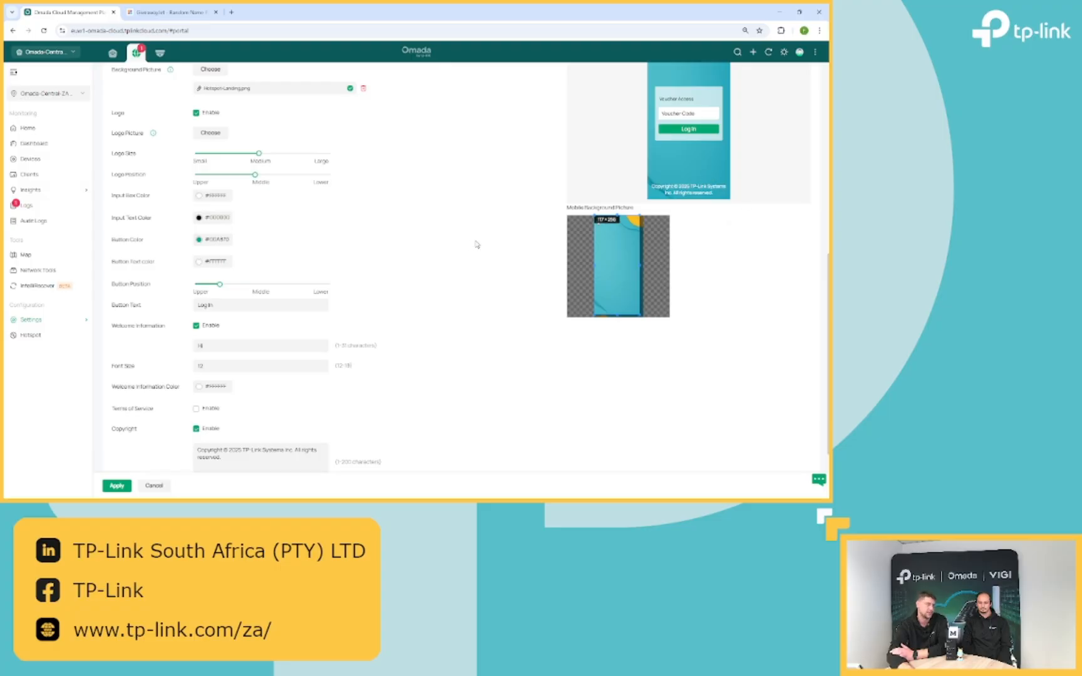
scroll(476, 244, "down", 2)
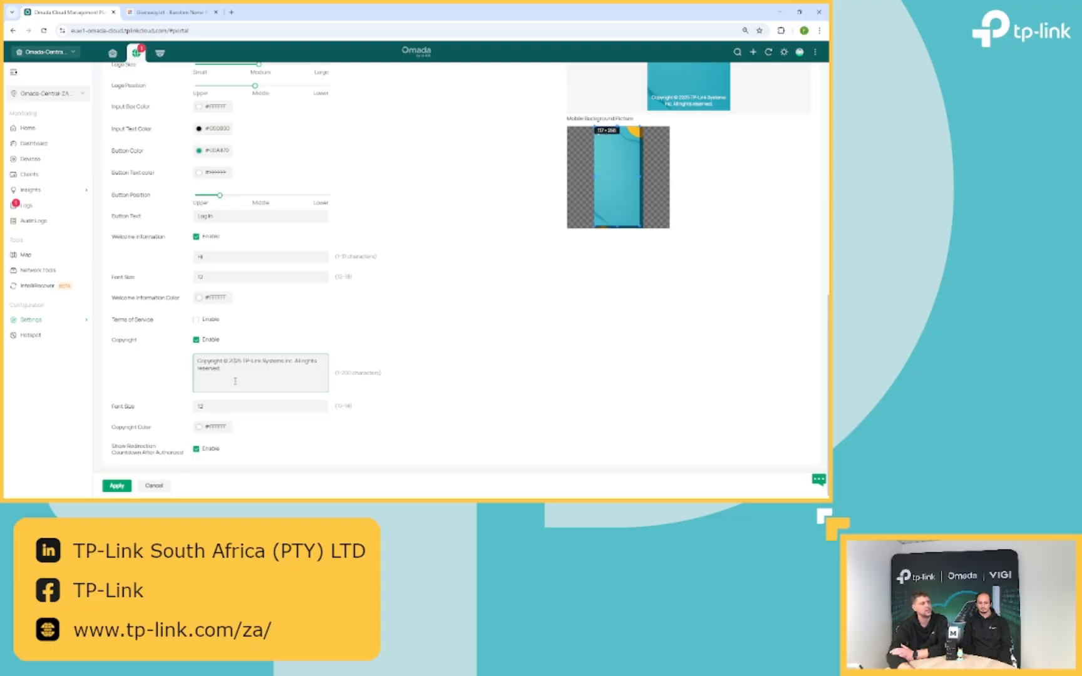
left_click(218, 406)
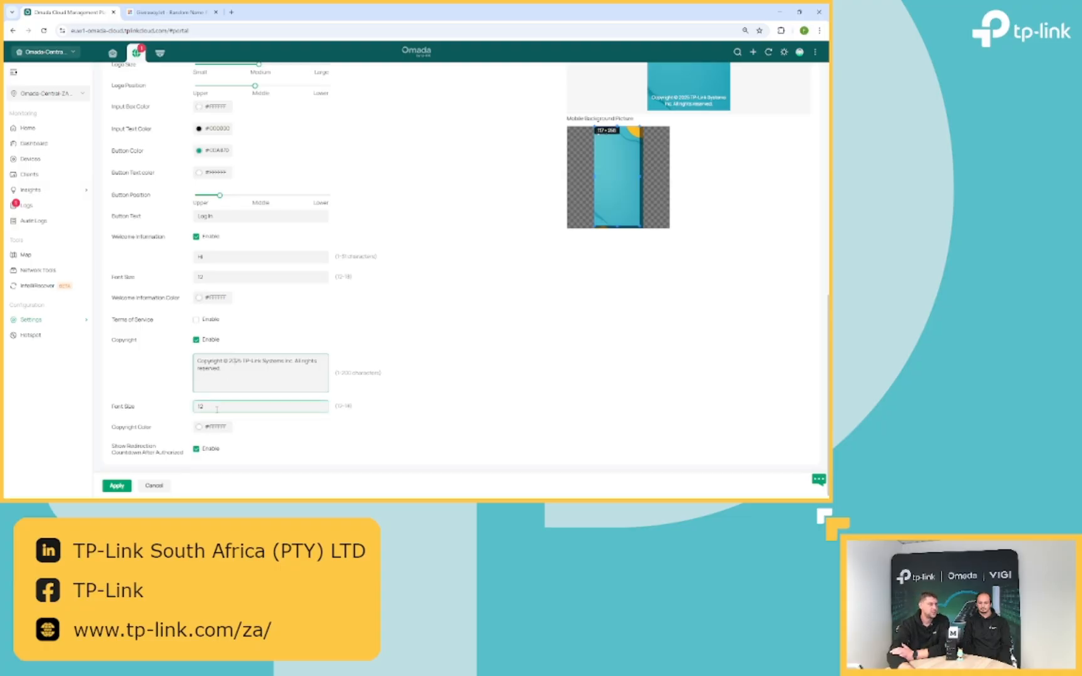
left_click_drag(217, 410, 133, 393)
type("5")
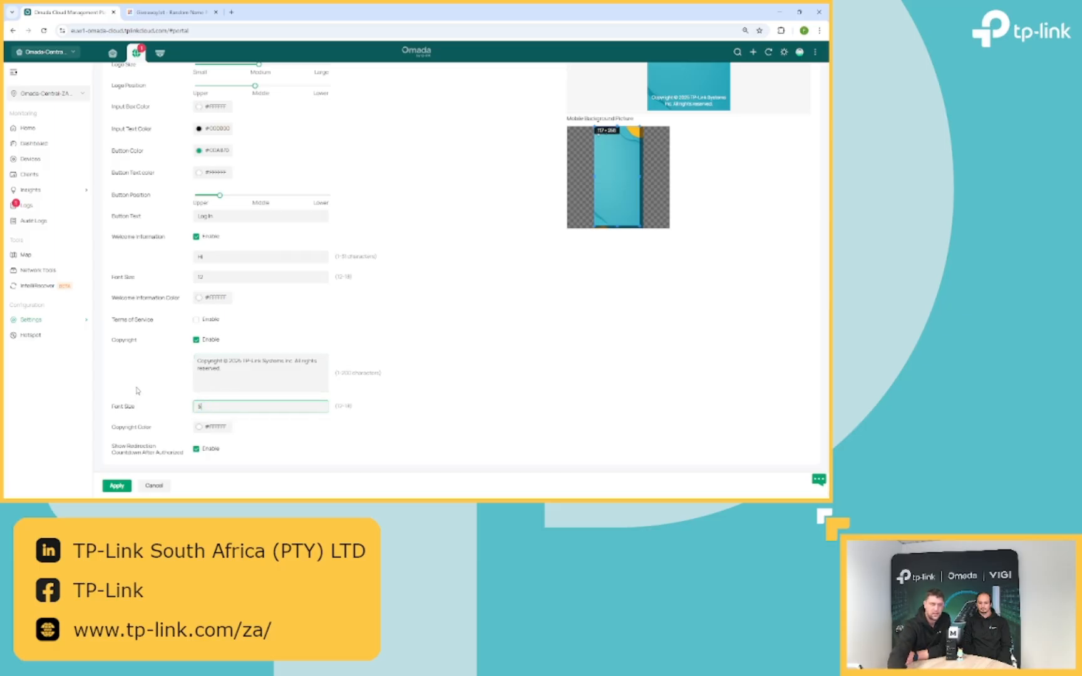
type("0")
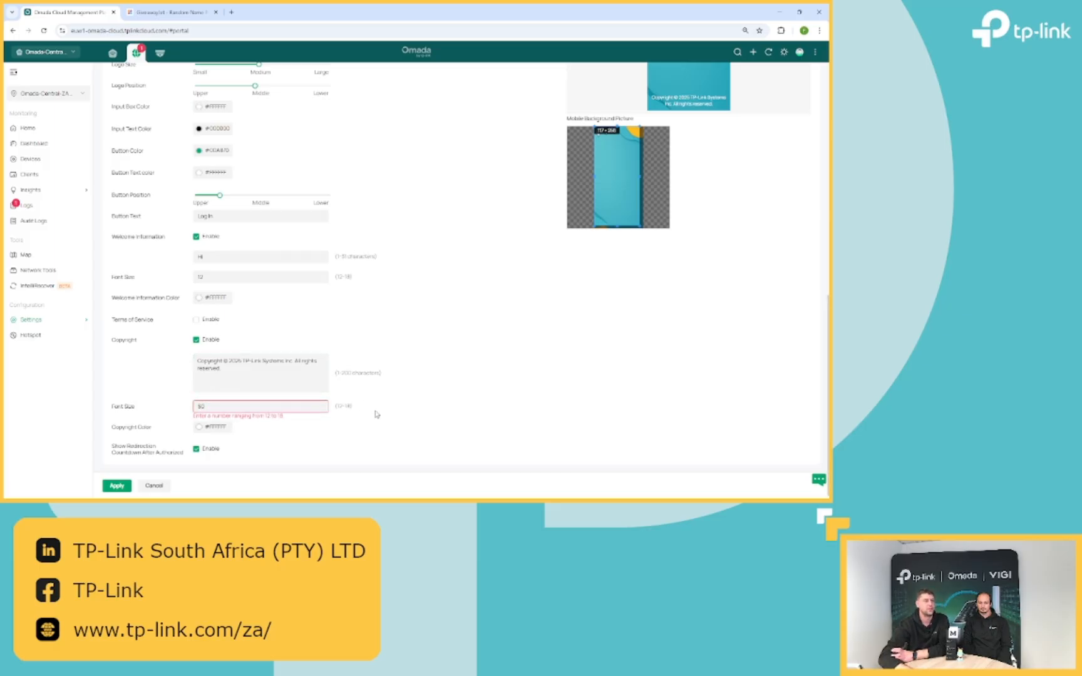
left_click_drag(216, 407, 5, 277)
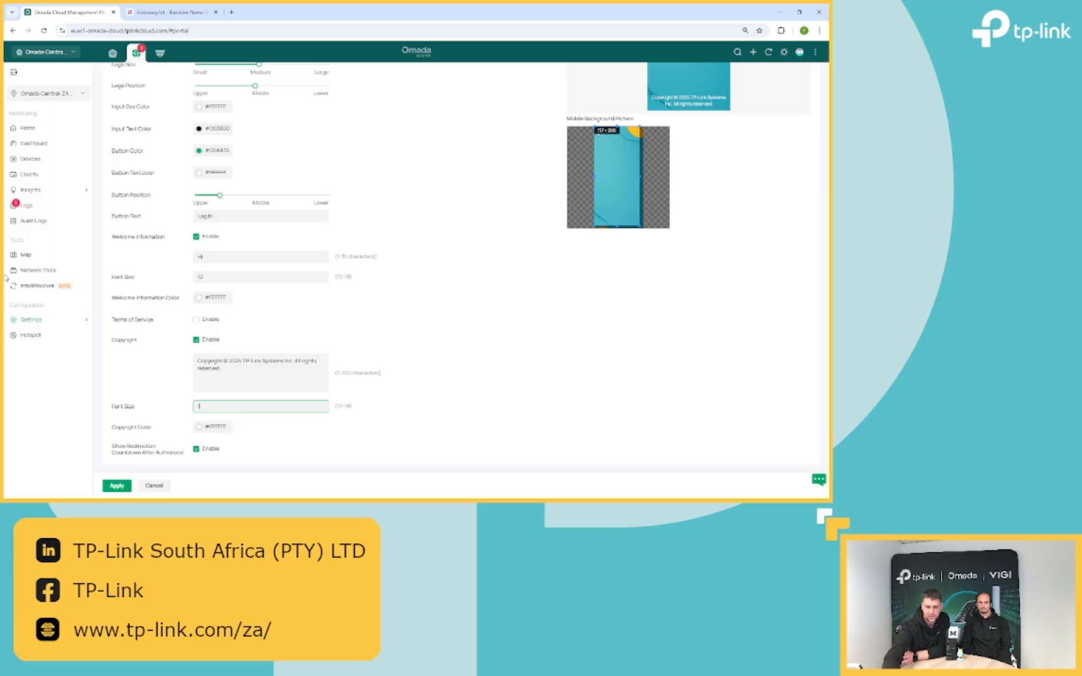
type("14")
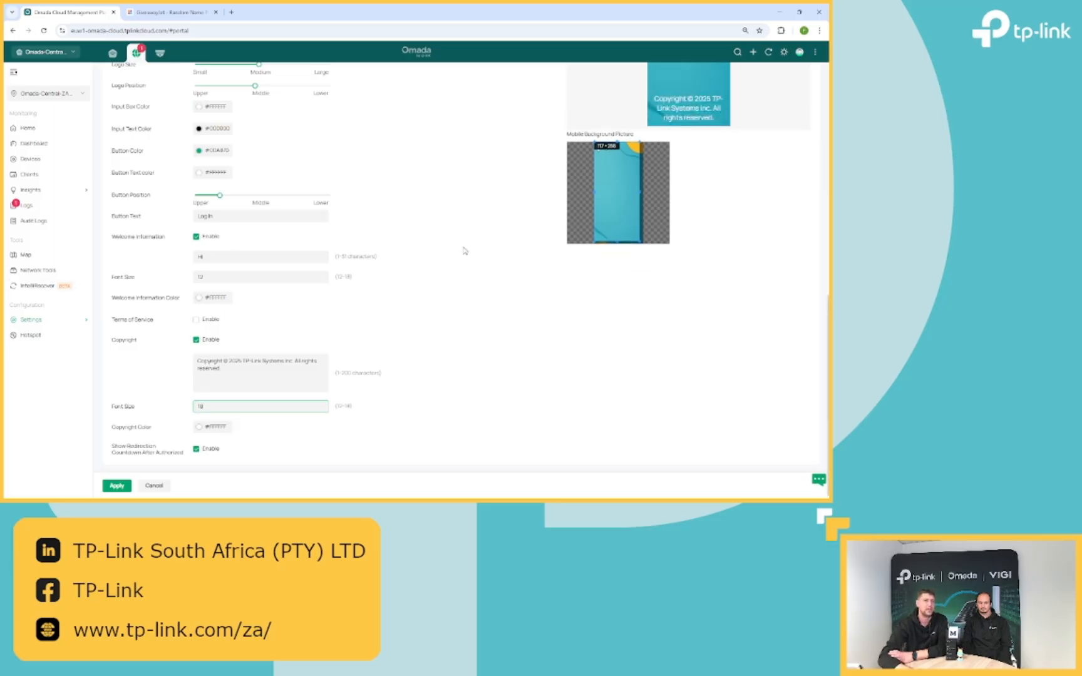
scroll(274, 368, "up", 2)
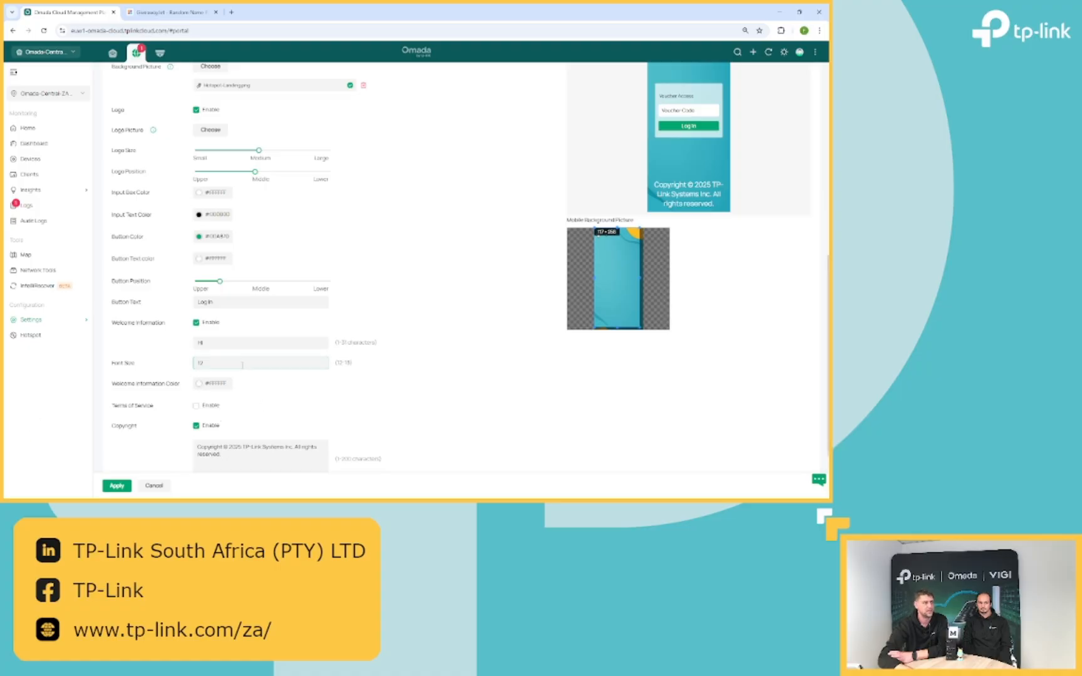
- Set the welcome message font size back to 12 after trying 18
left_click_drag(242, 365, 63, 338)
type("18")
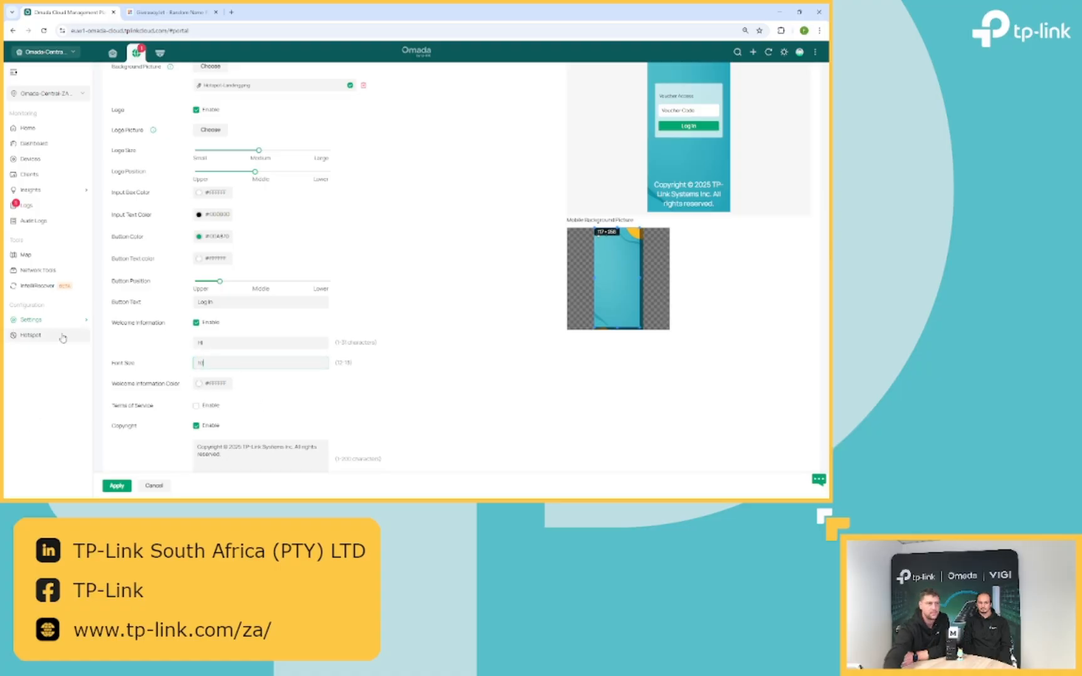
left_click(397, 391)
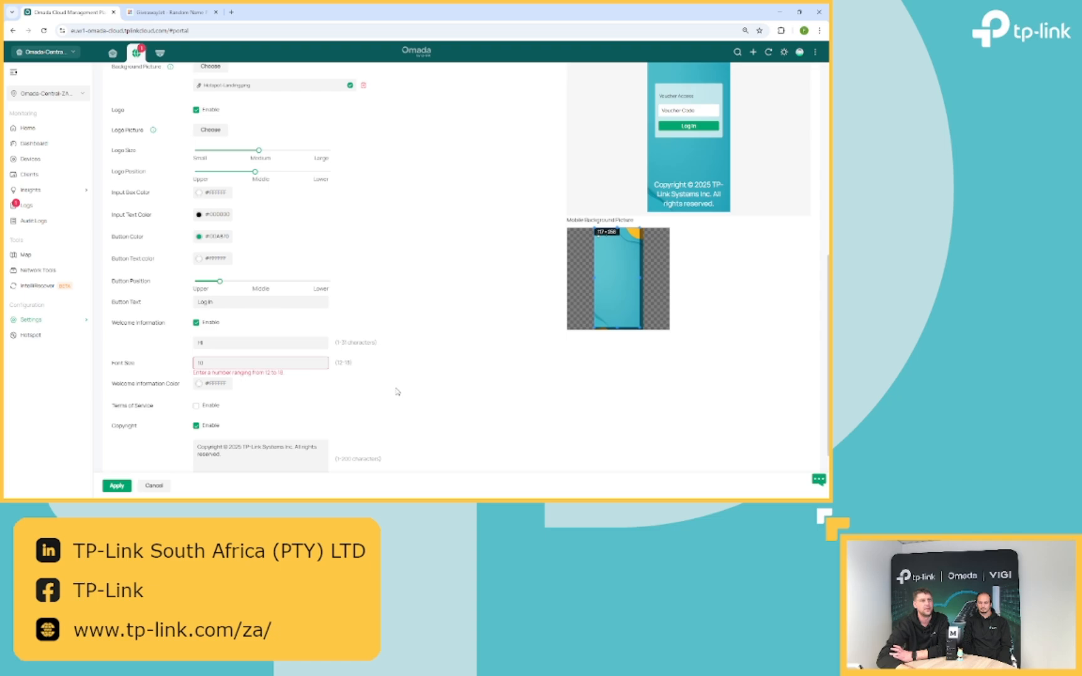
left_click(268, 361)
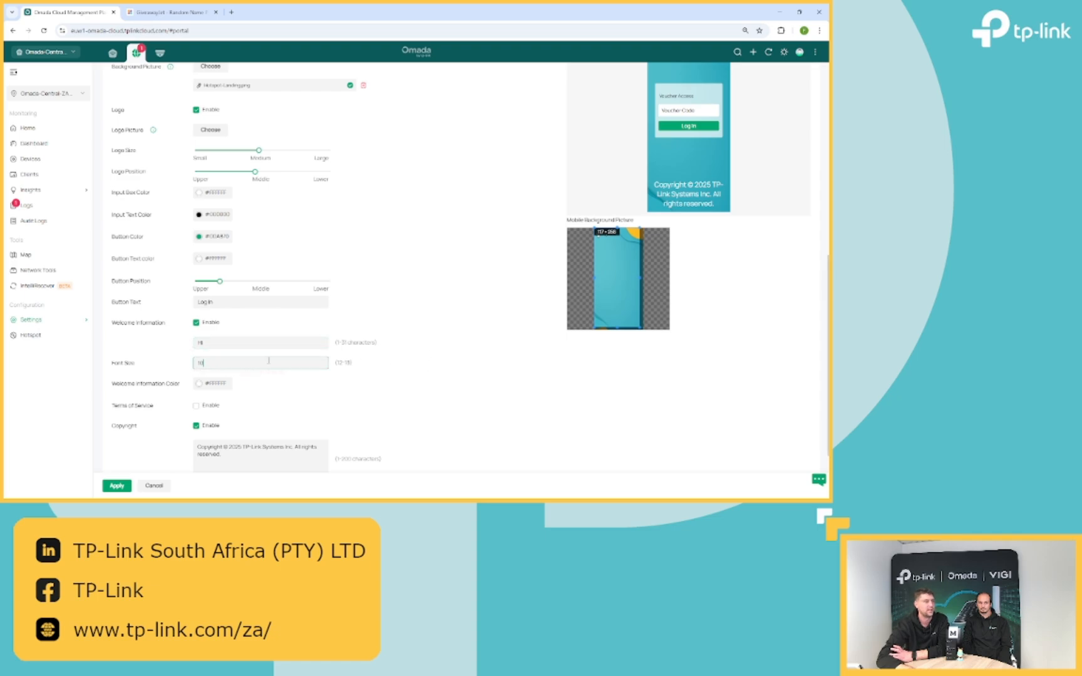
left_click(254, 341)
left_click_drag(262, 360, 5, 319)
type("1")
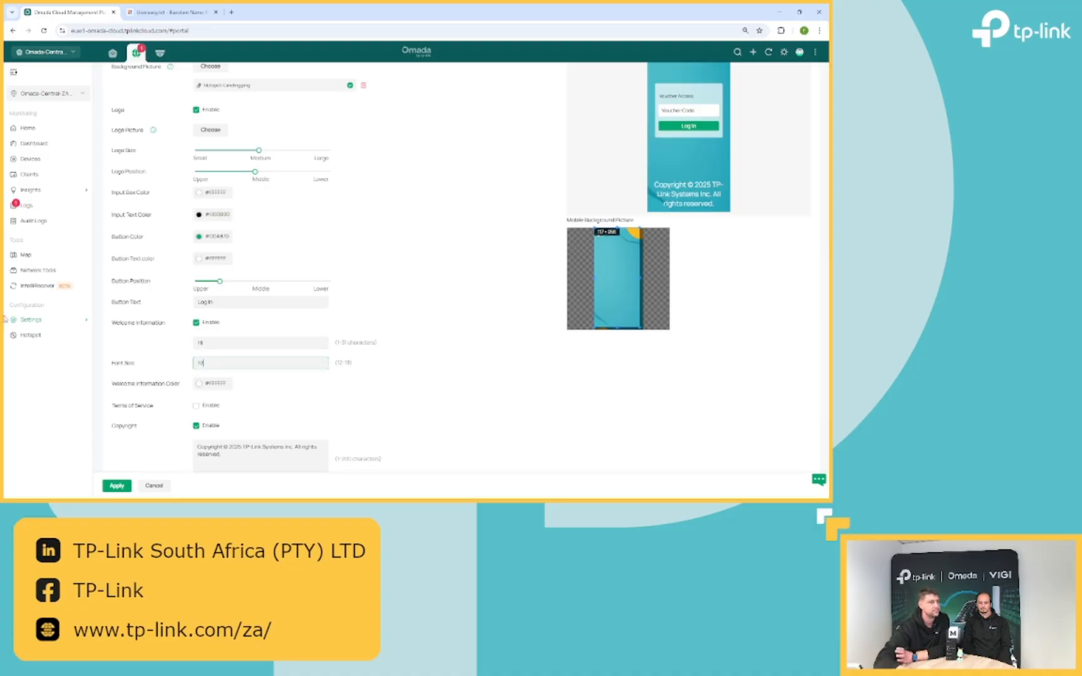
type("2")
left_click(367, 415)
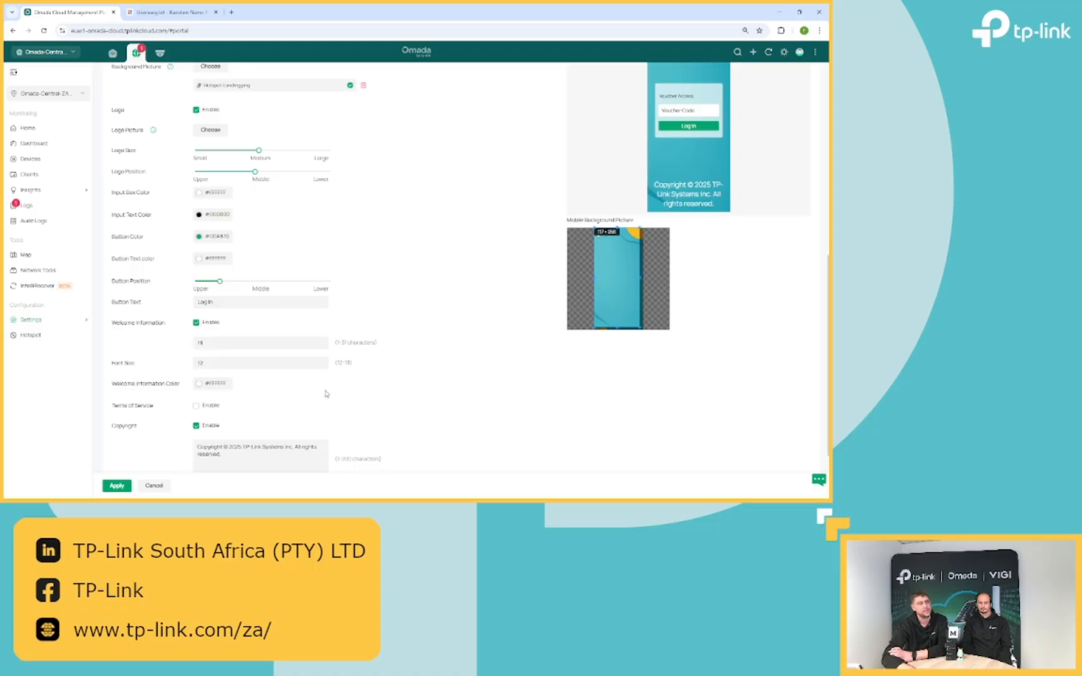
scroll(322, 395, "up", 2)
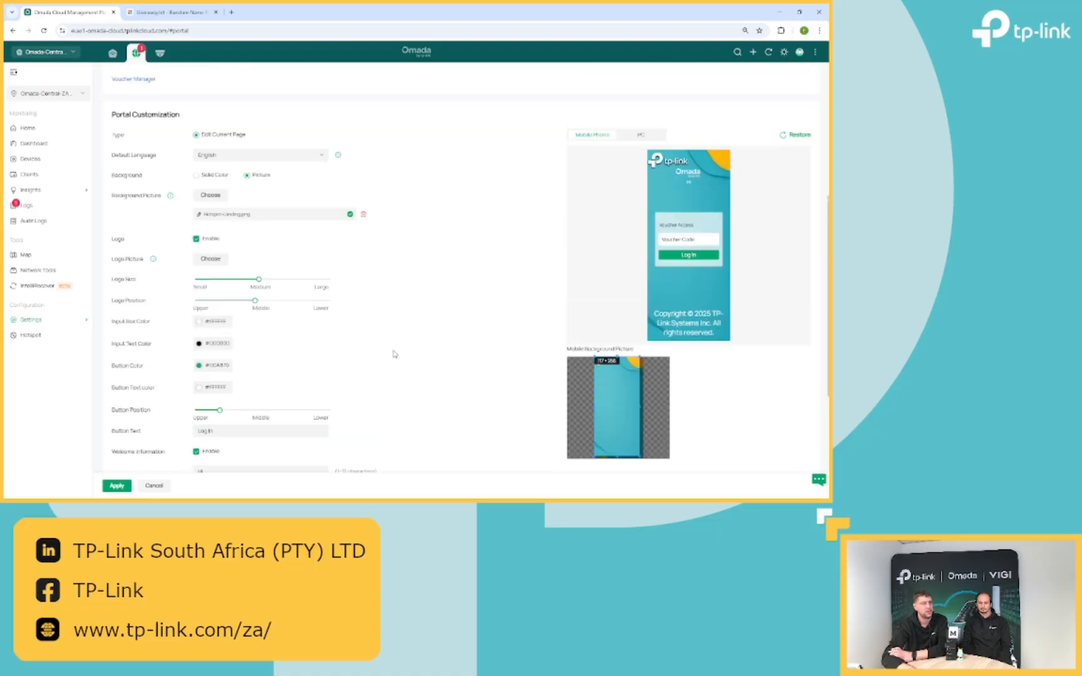
scroll(394, 355, "down", 2)
scroll(394, 354, "up", 2)
scroll(394, 354, "down", 2)
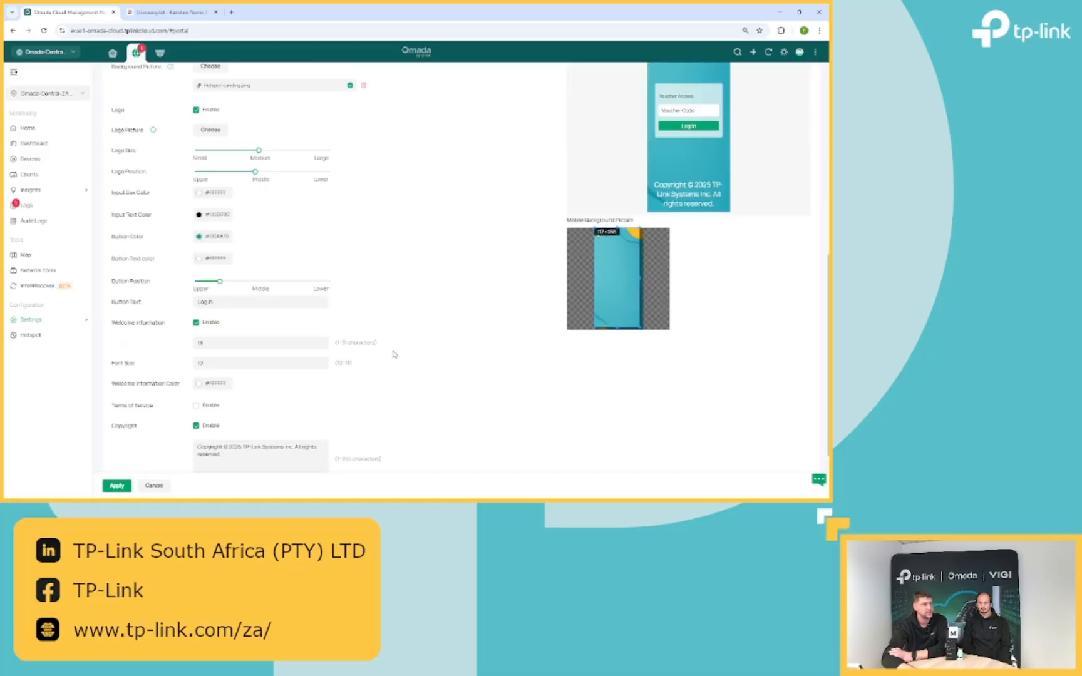
scroll(394, 355, "down", 1)
scroll(383, 358, "down", 1)
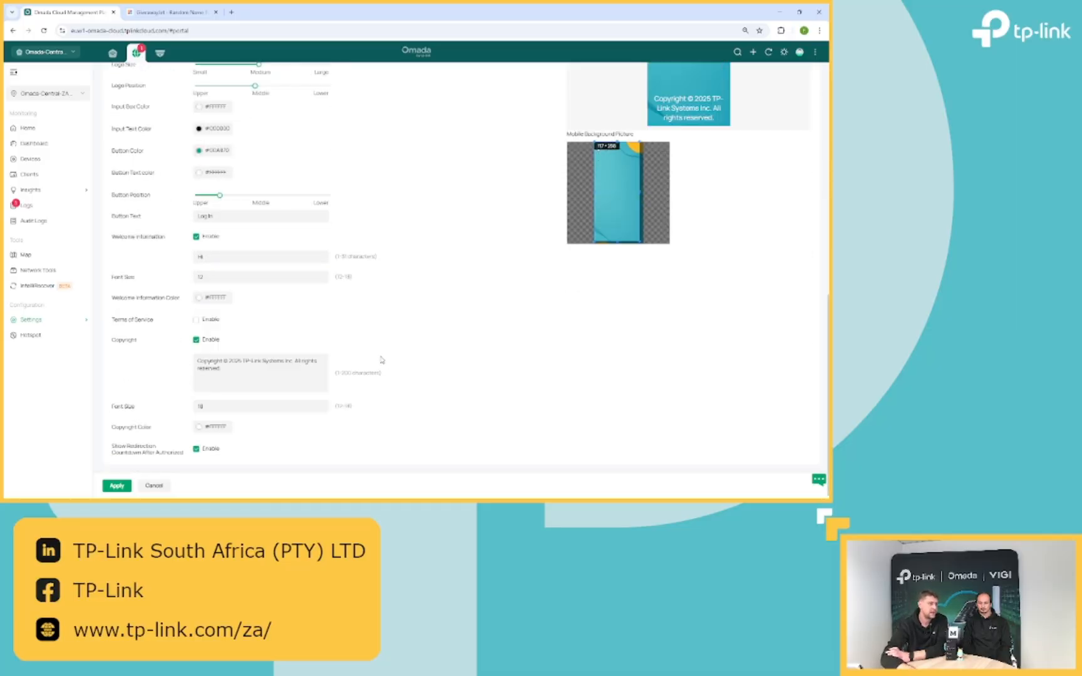
left_click(210, 430)
left_click(181, 373)
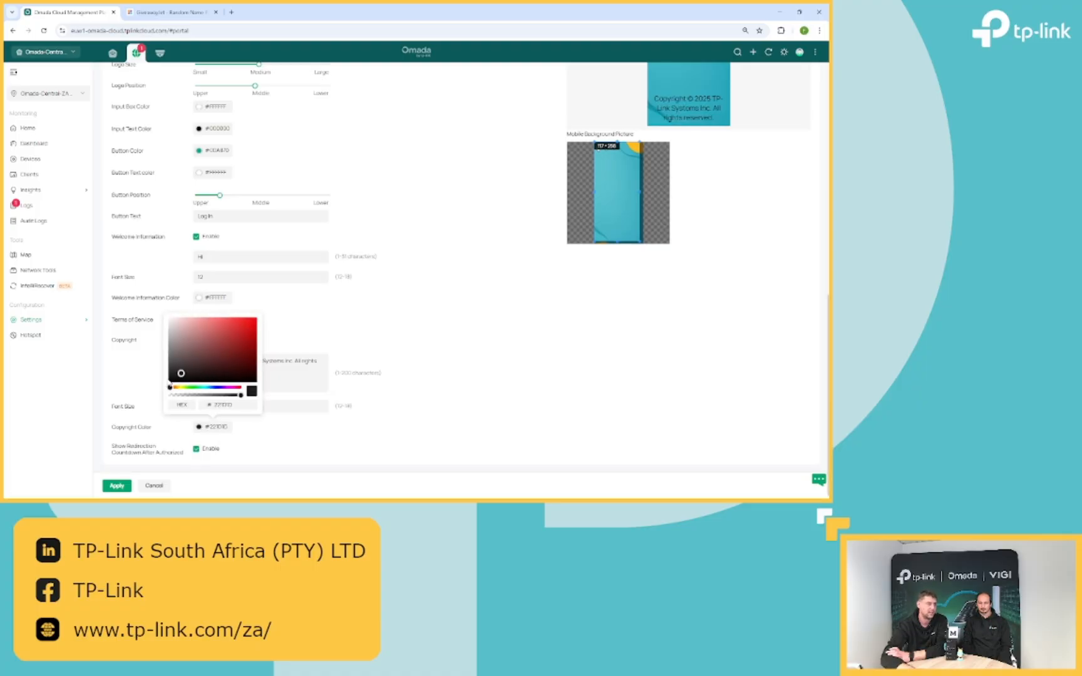
mouse_move(181, 374)
left_mouse_down()
mouse_move(158, 386)
mouse_move(245, 330)
mouse_move(167, 316)
left_mouse_up()
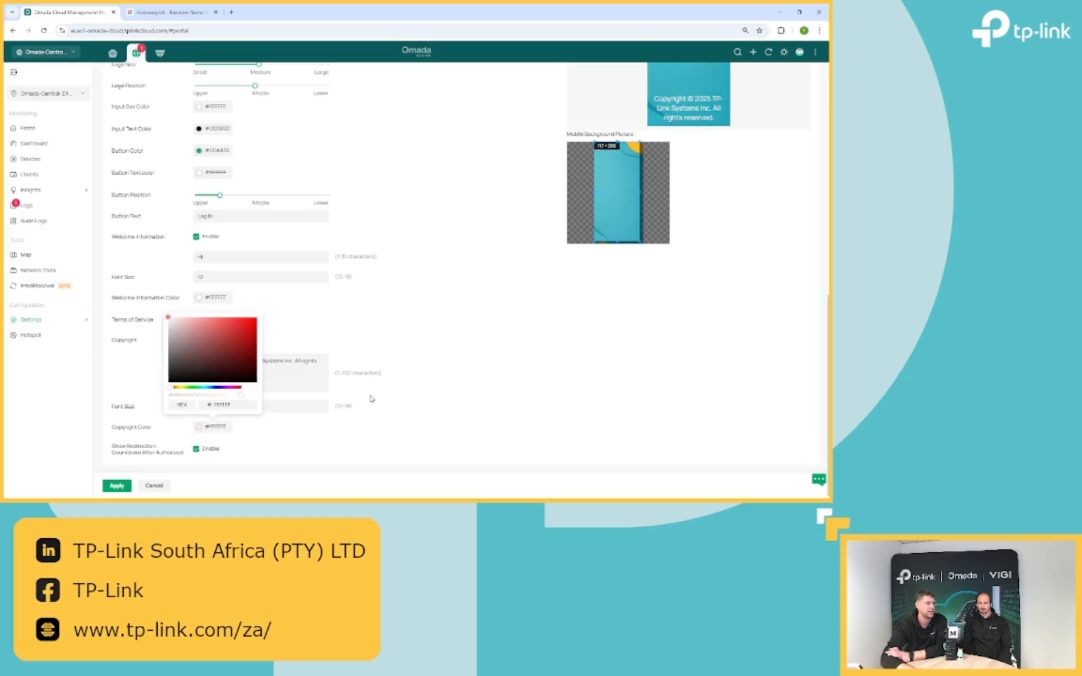
left_click(398, 395)
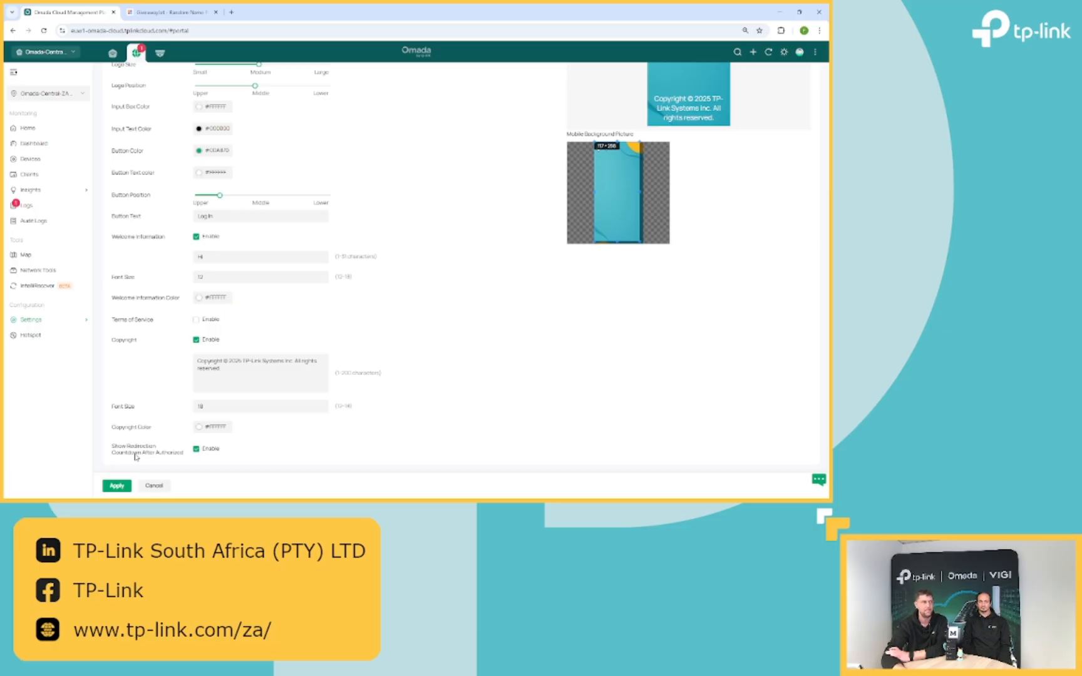
- Apply the customized guest portal, then open Hotspot Management in a new tab
scroll(561, 223, "up", 2)
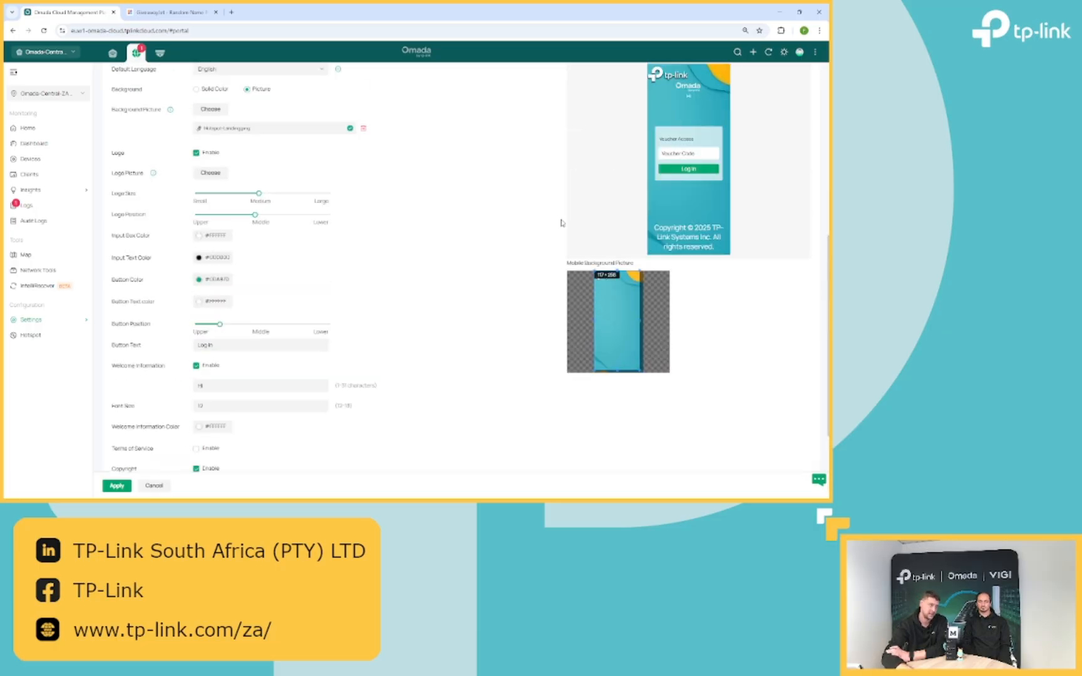
scroll(459, 242, "up", 5)
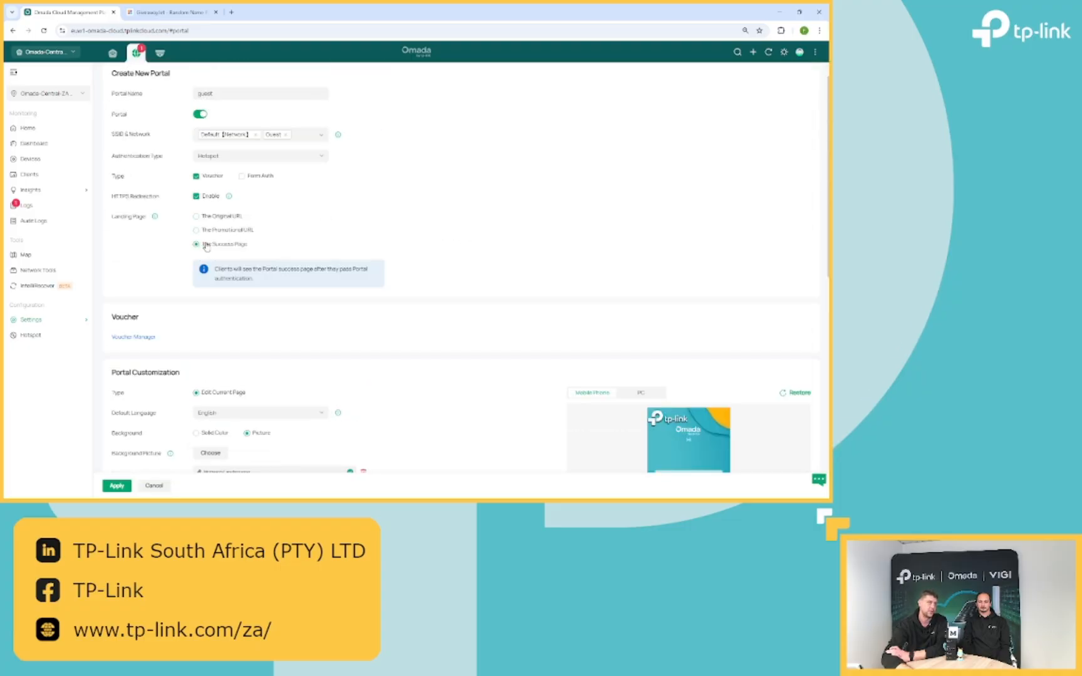
scroll(456, 308, "down", 3)
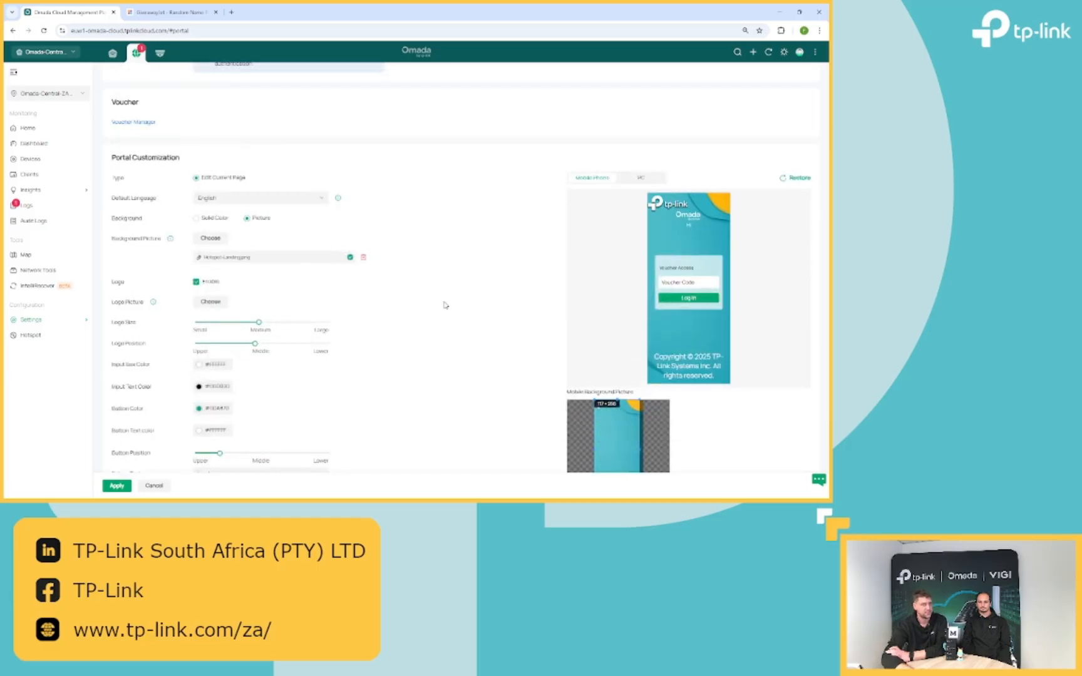
scroll(444, 305, "down", 4)
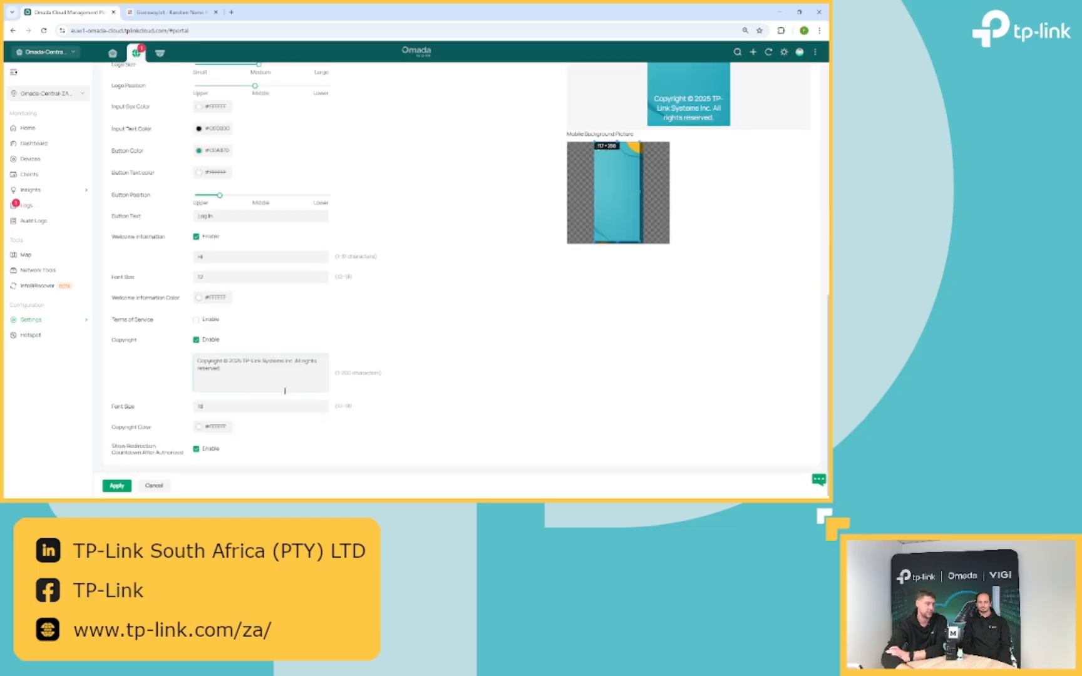
left_click(112, 488)
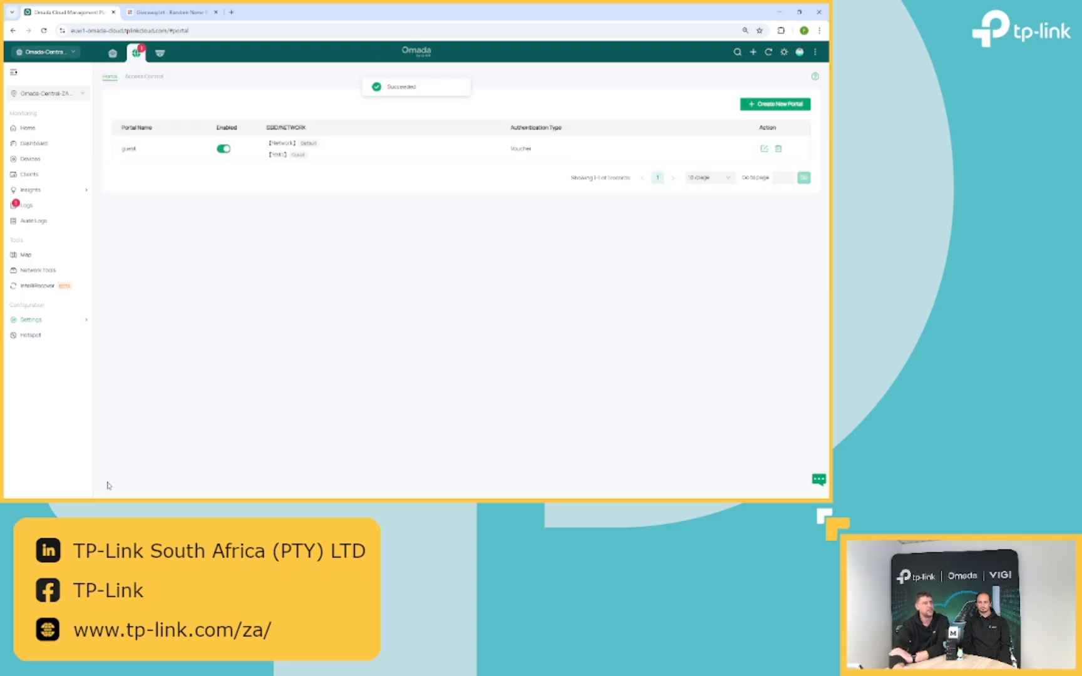
left_click(34, 164)
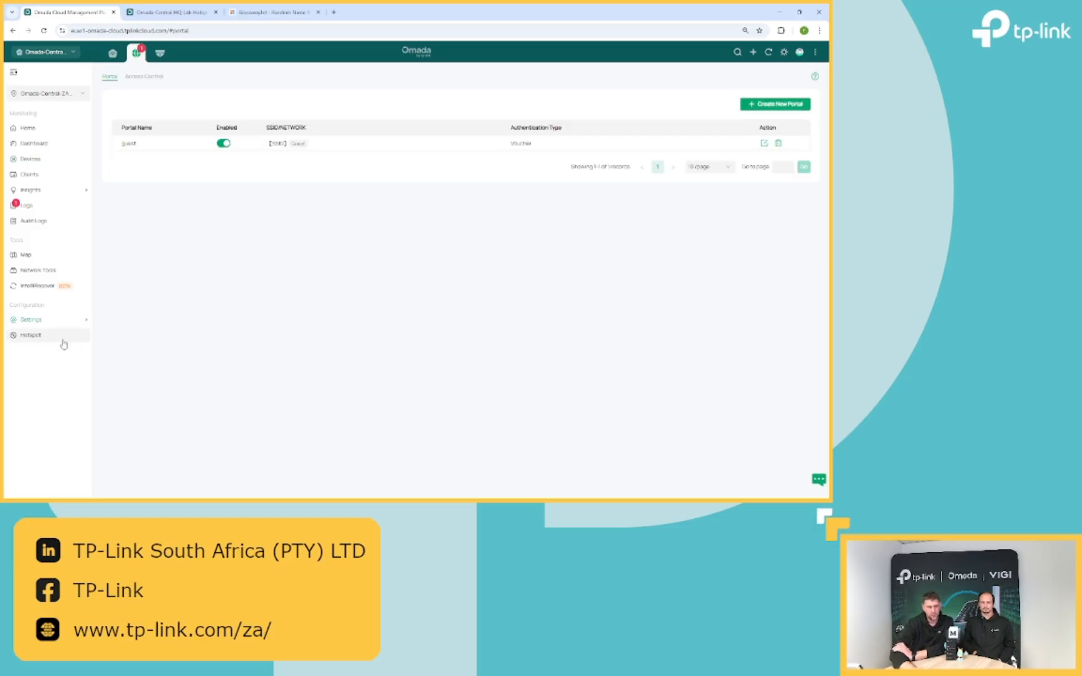
- Open the still-empty Voucher Groups list under Hotspot Management
left_click(171, 8)
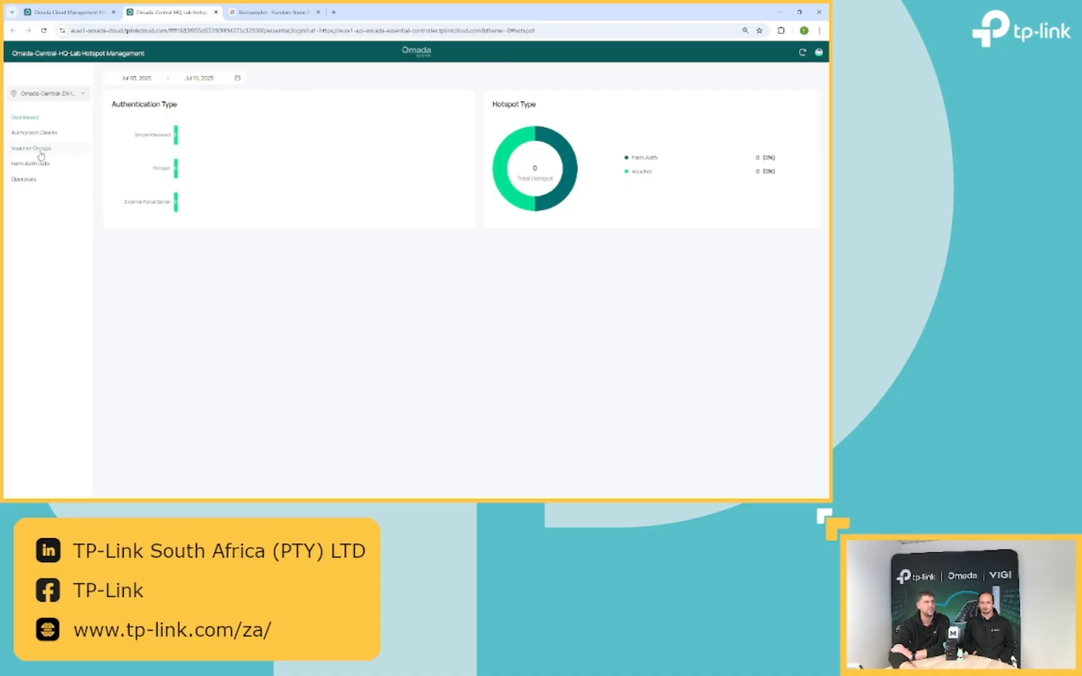
left_click(40, 153)
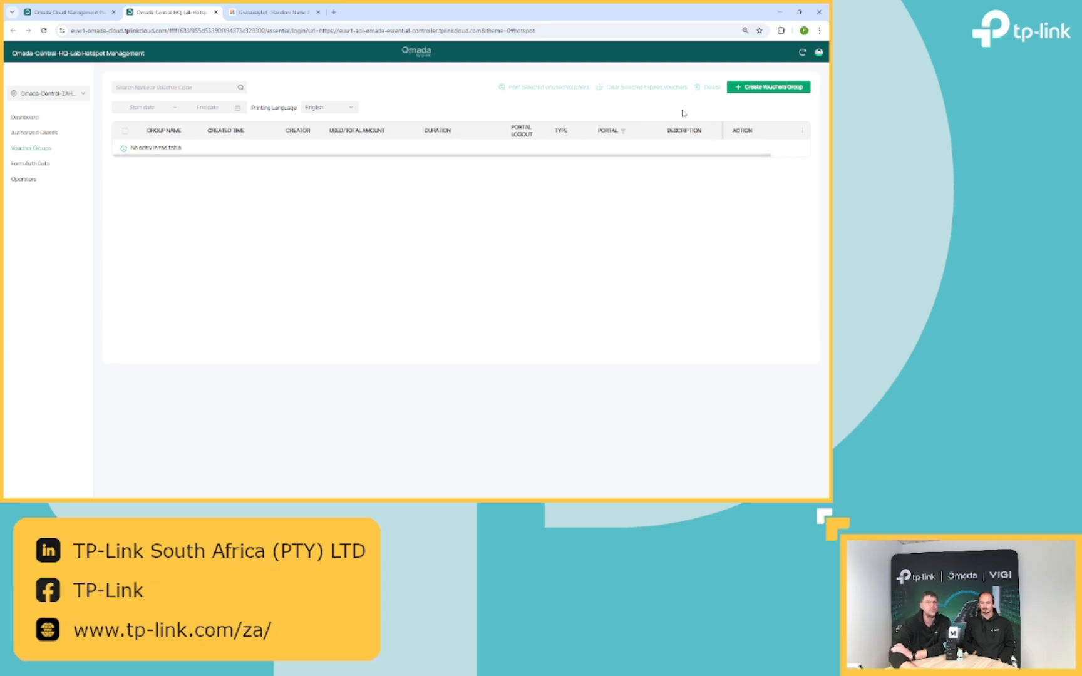
- Start a new voucher group named 12345 for the guest portal with 6-digit numeric codes
left_click(763, 88)
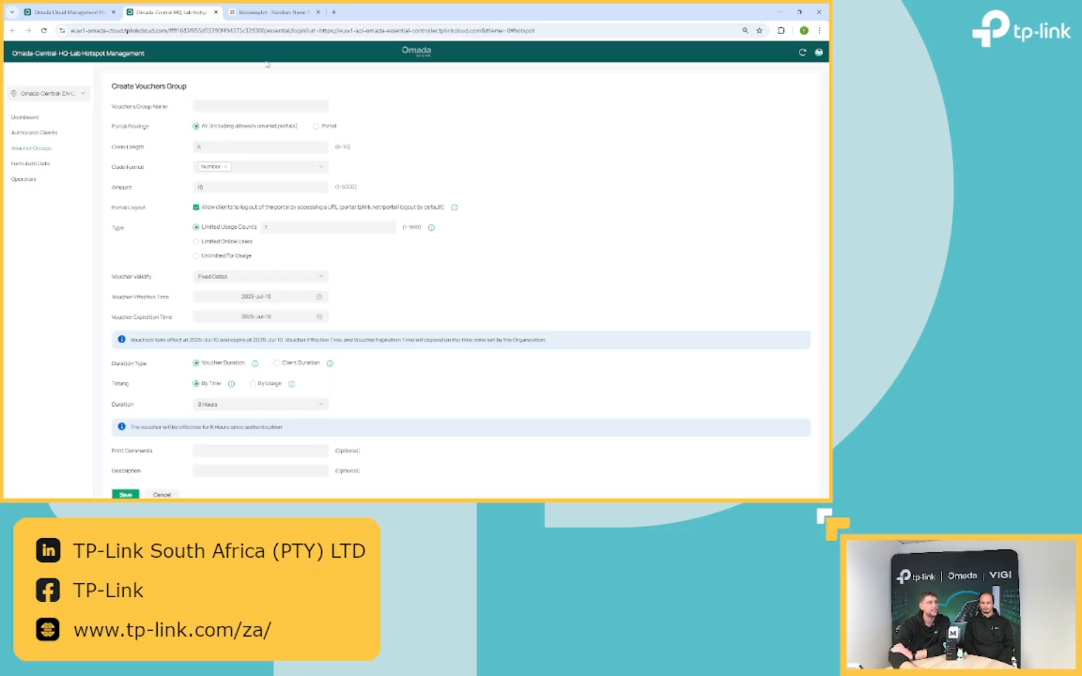
type("123")
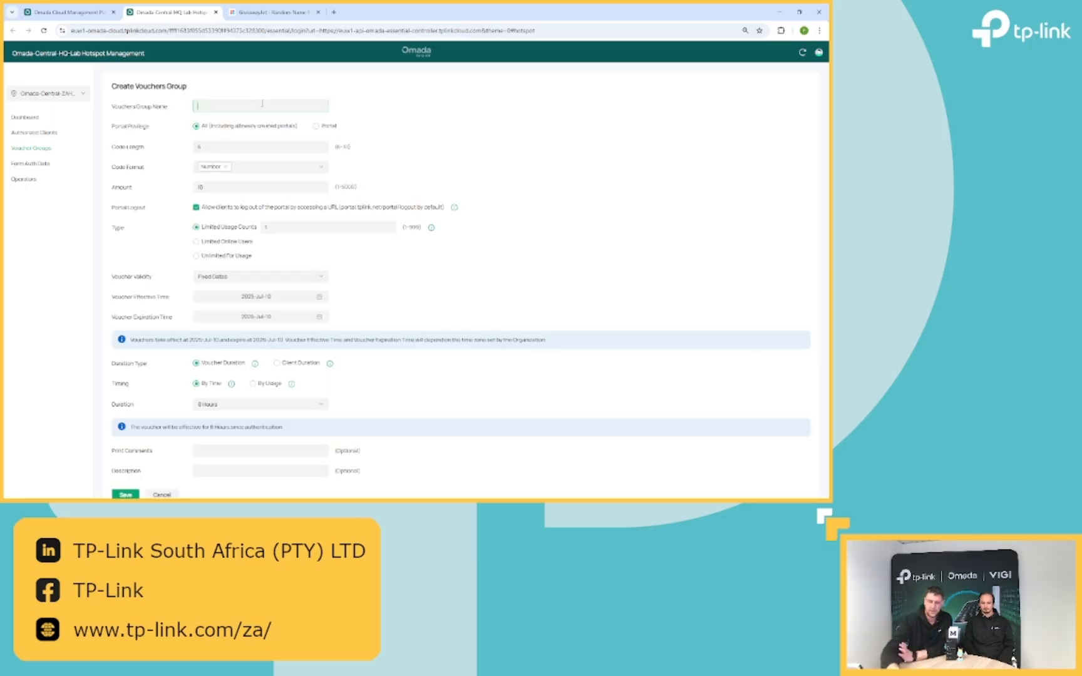
type("45")
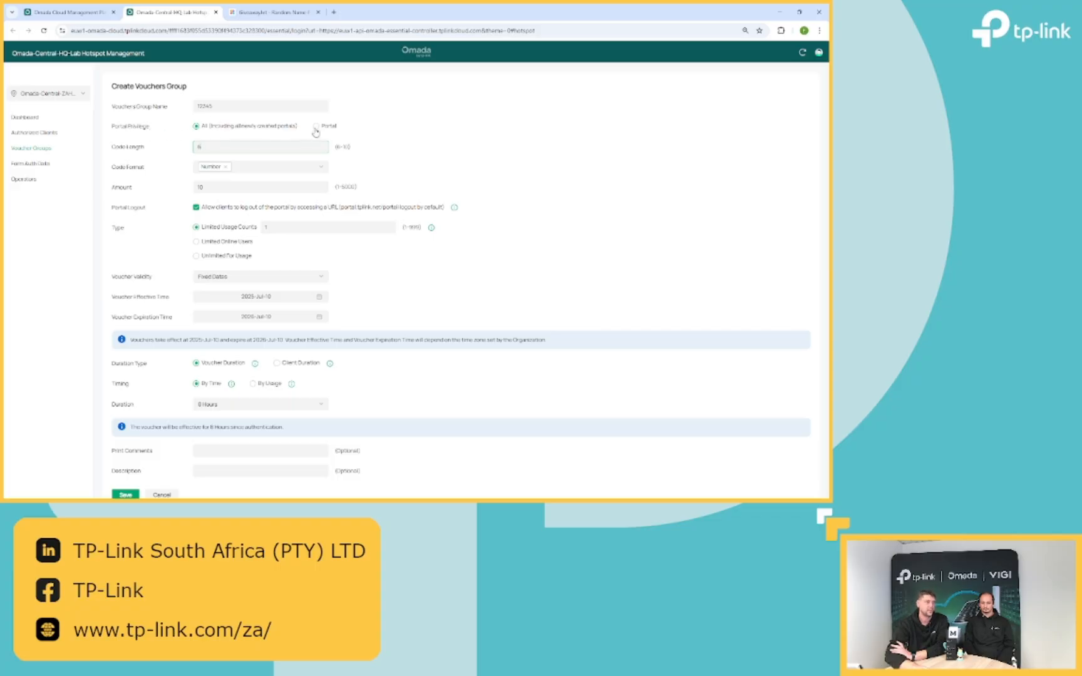
left_click(316, 126)
left_click(268, 149)
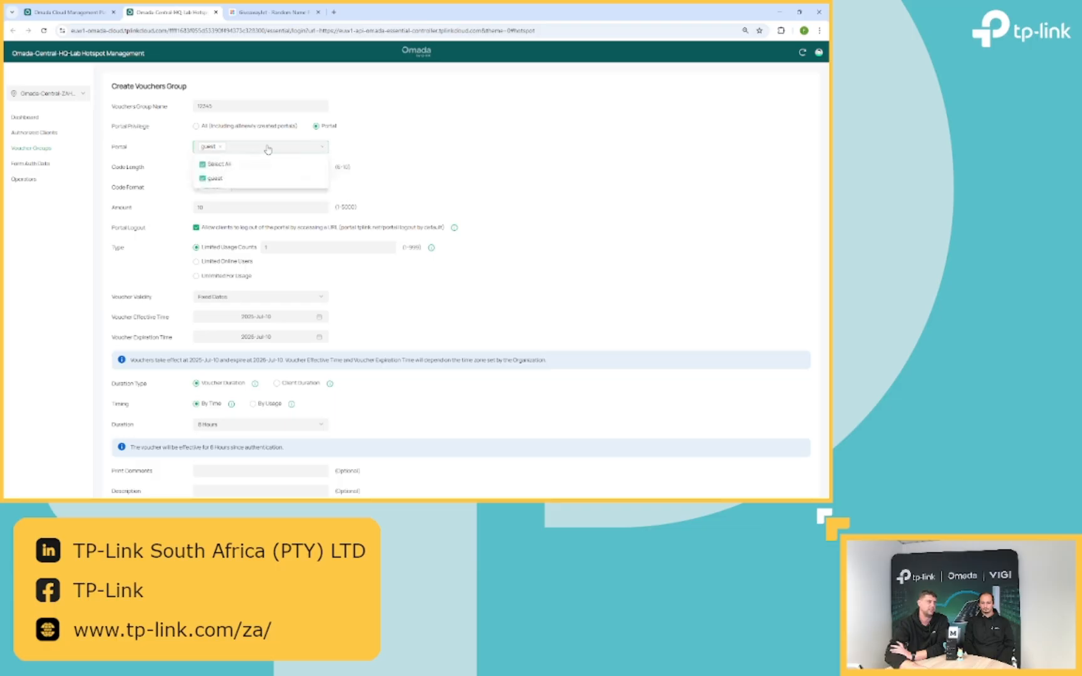
left_click(423, 177)
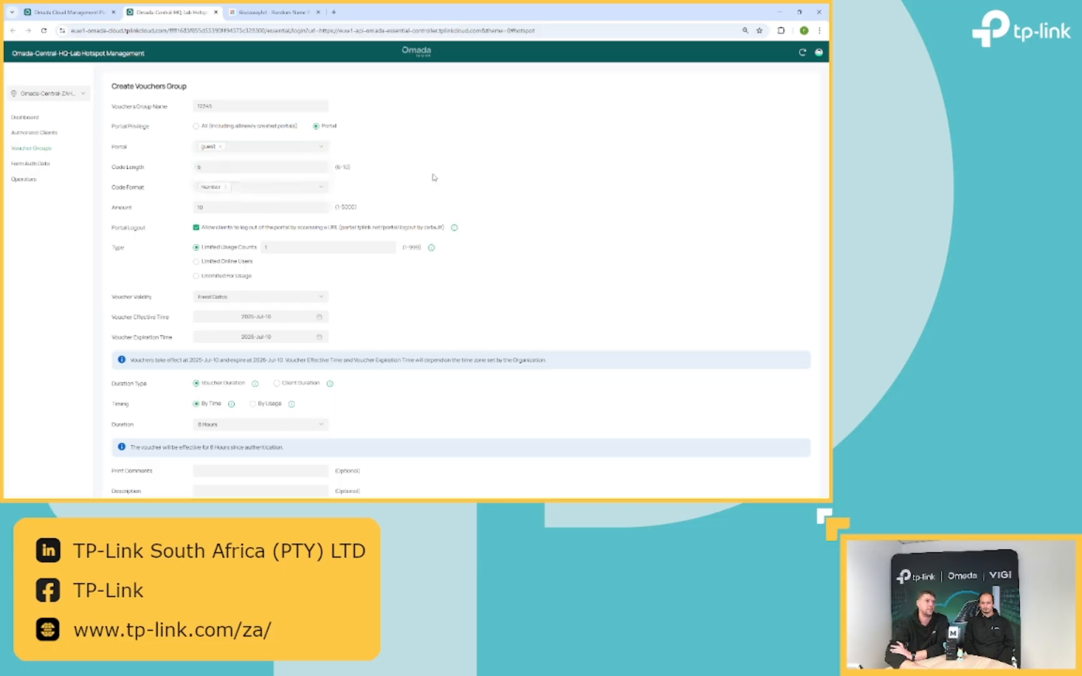
left_click(257, 186)
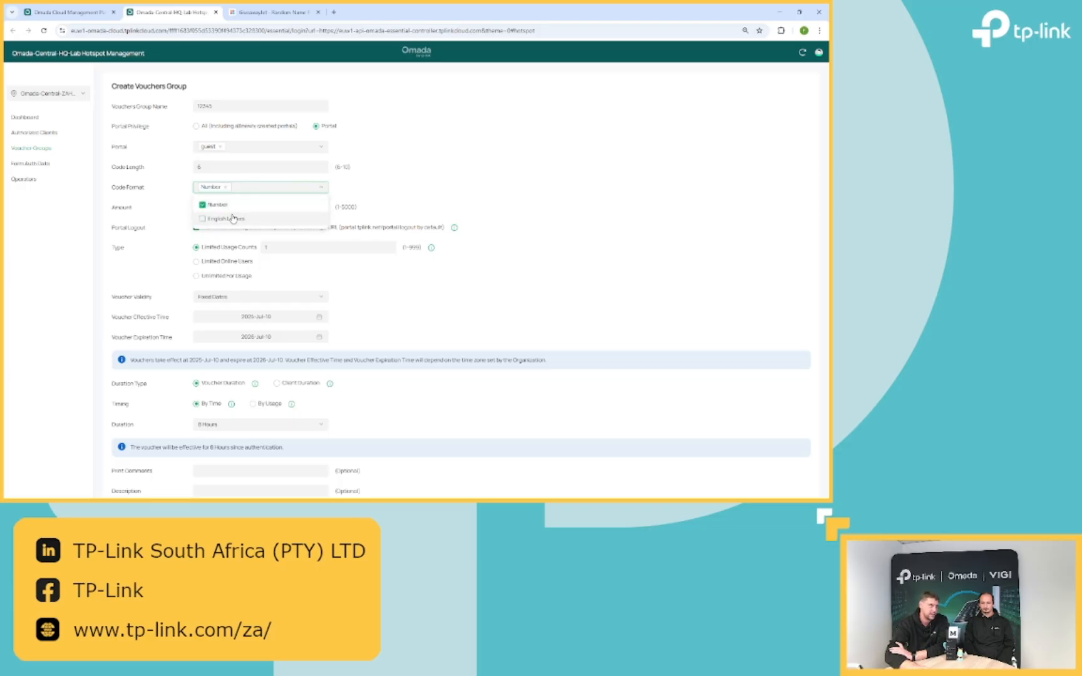
left_click(449, 213)
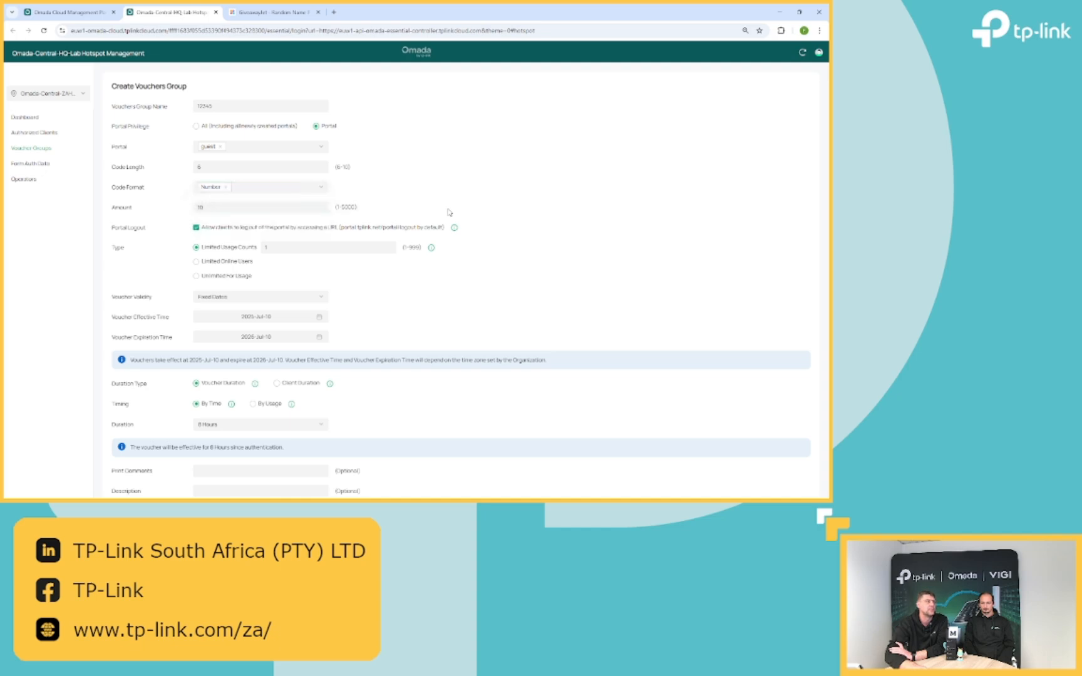
- Change the voucher amount from 10 to 5
left_click(288, 210)
left_click_drag(247, 205, 34, 179)
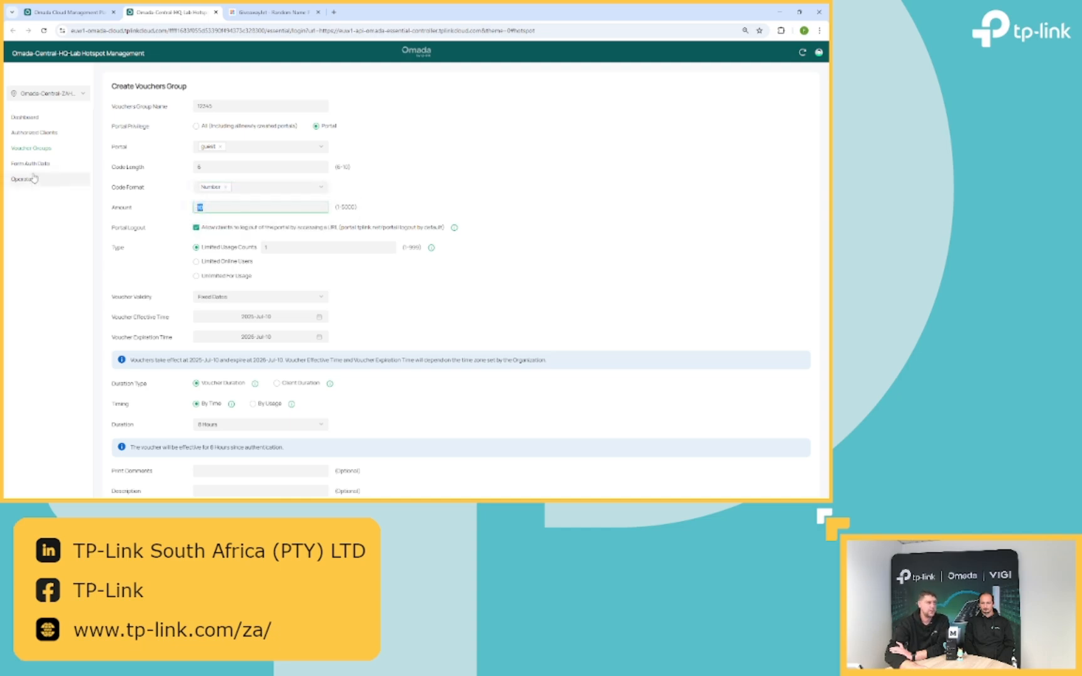
type("5")
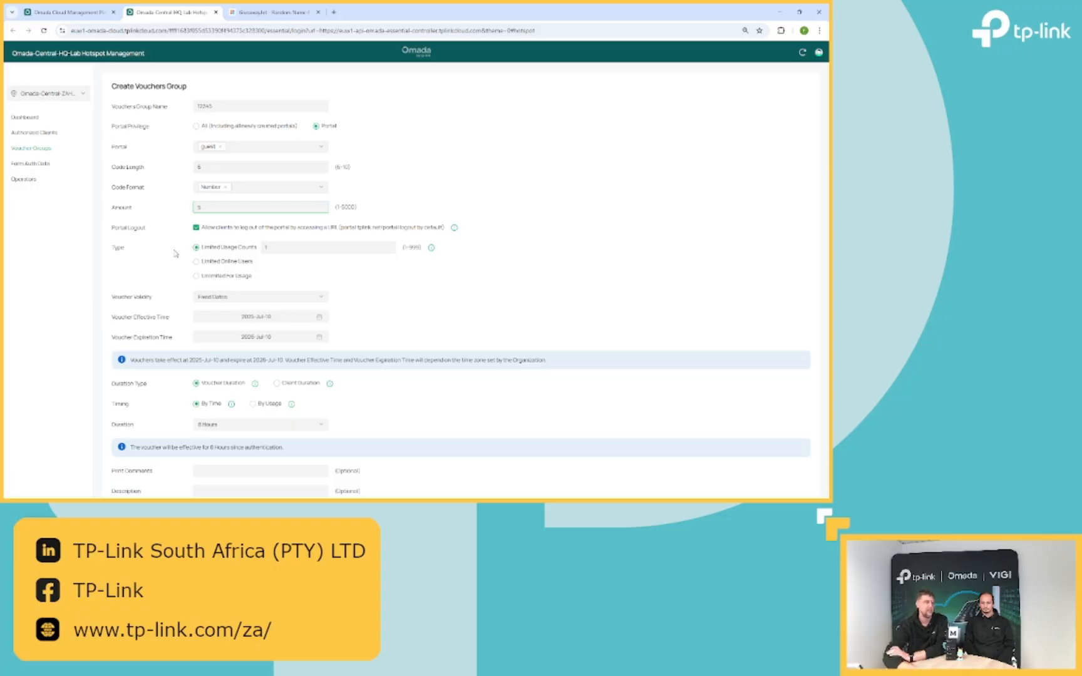
- Set the voucher type to Limited Online Users with a limit of 1
left_click(237, 266)
left_click(267, 259)
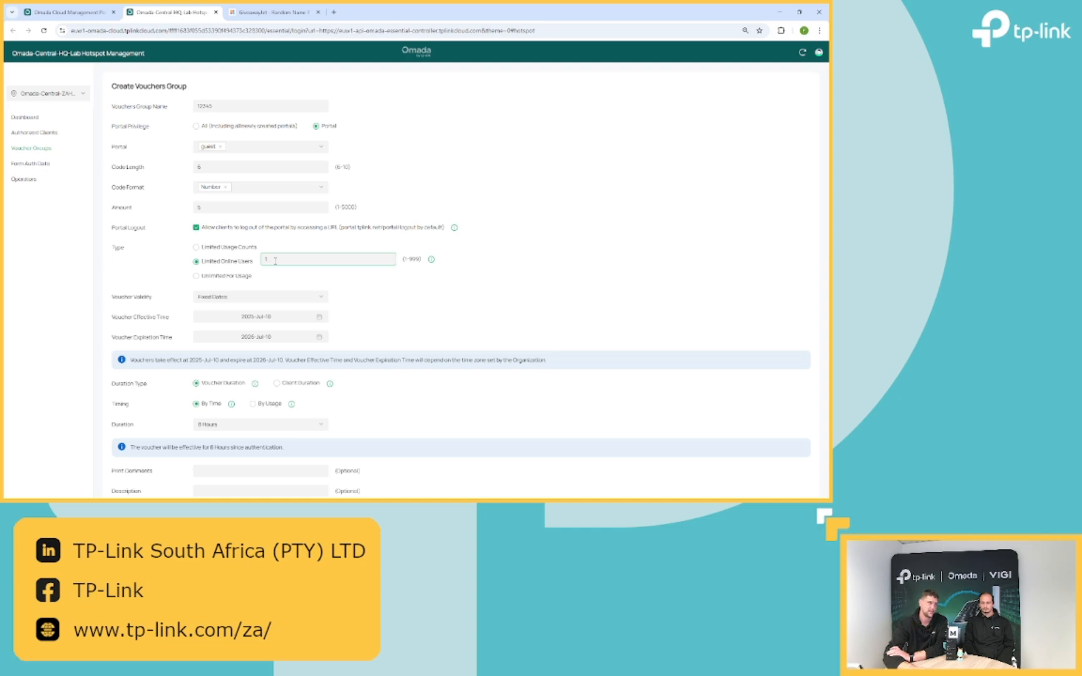
left_click(229, 253)
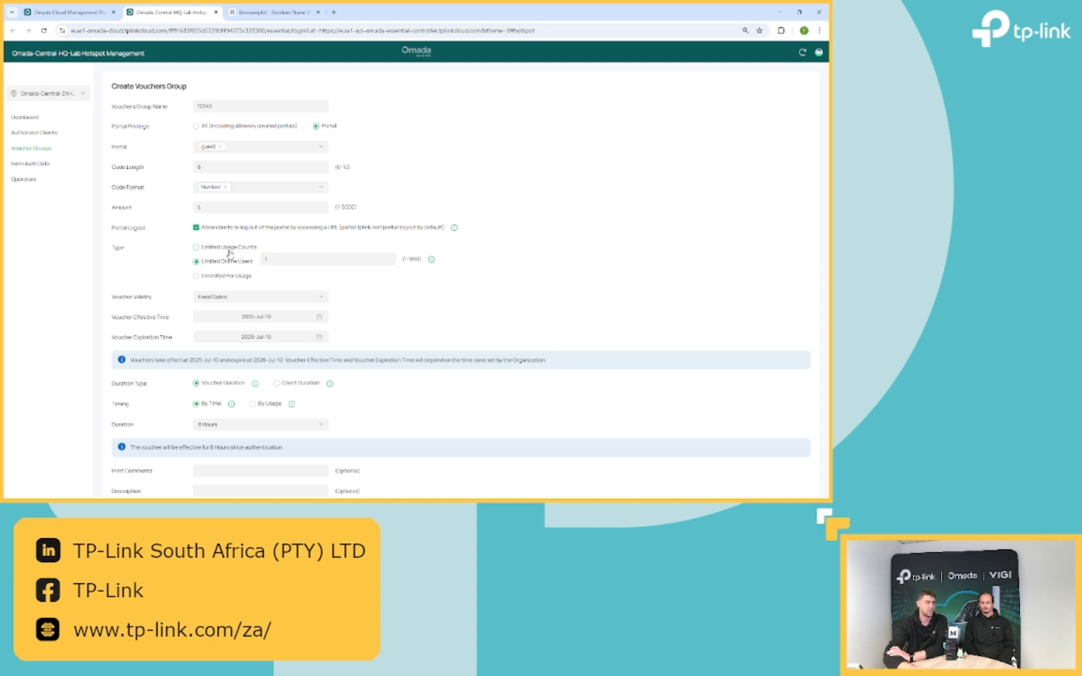
left_click(229, 250)
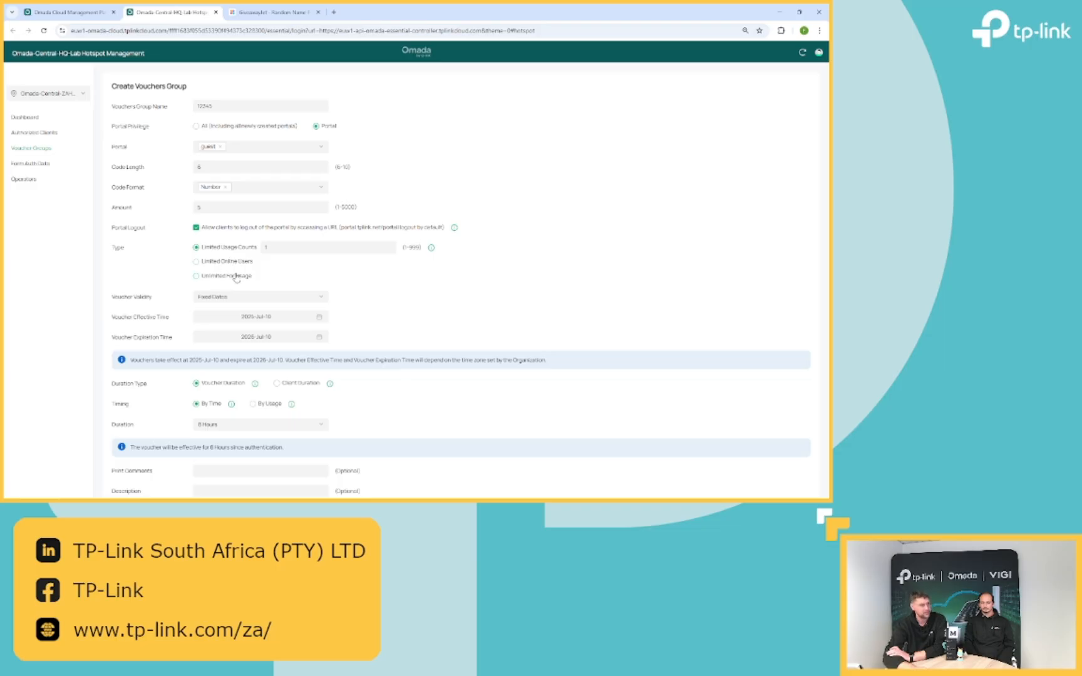
left_click(236, 277)
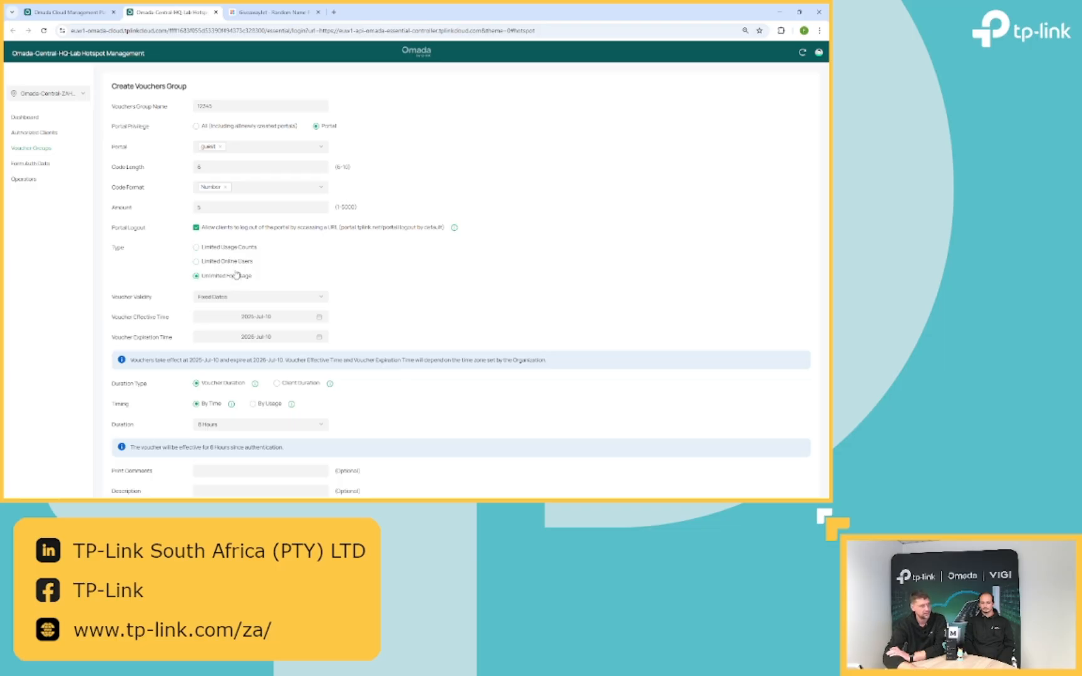
left_click(232, 263)
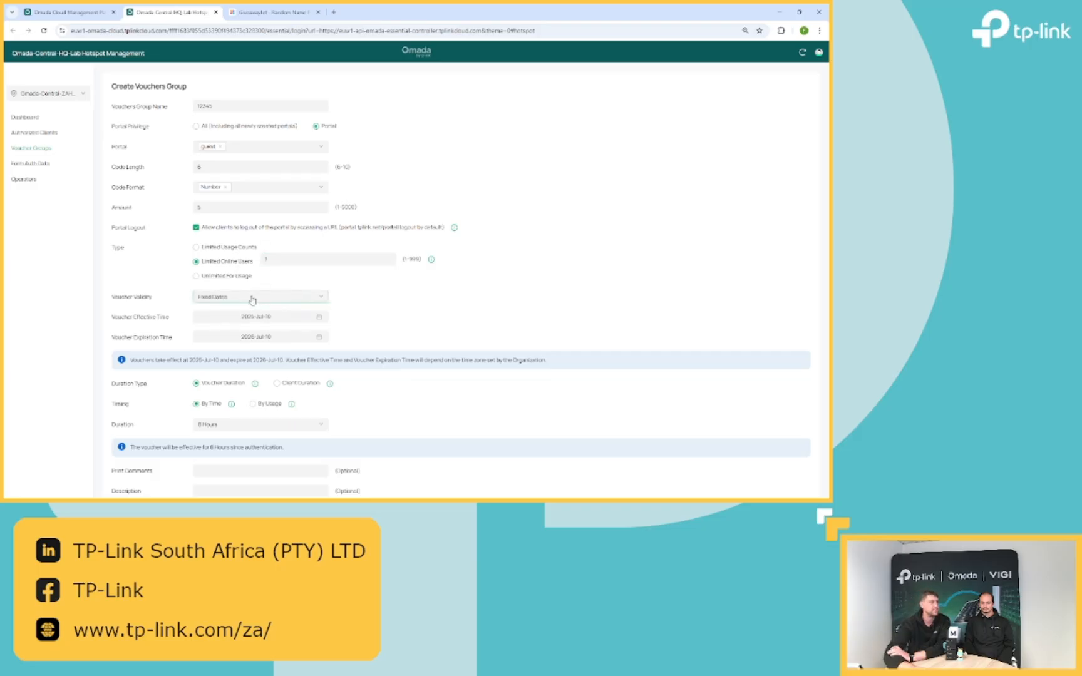
left_click(252, 298)
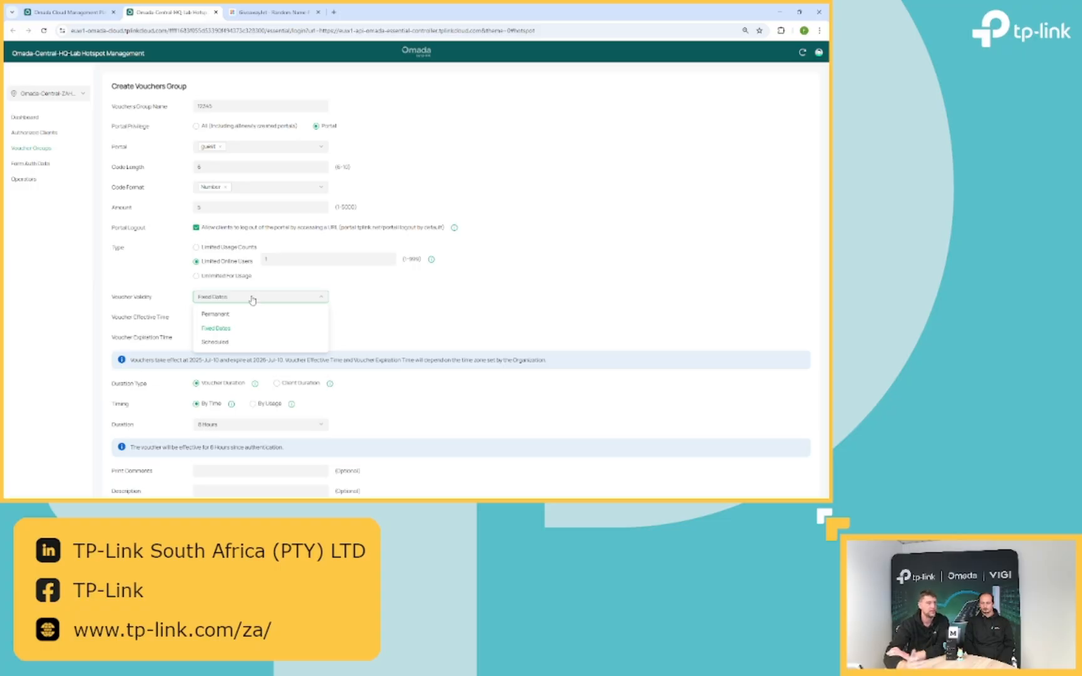
- Keep Fixed Dates validity and set the voucher expiration date to 2026-Jul-17
left_click(569, 330)
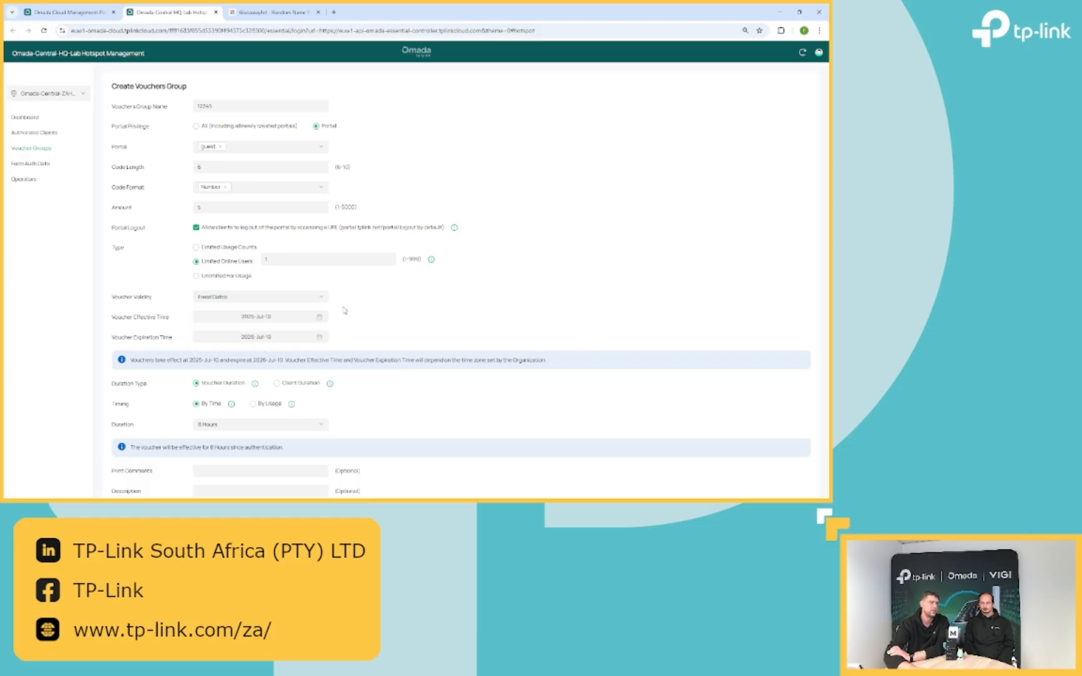
left_click(286, 334)
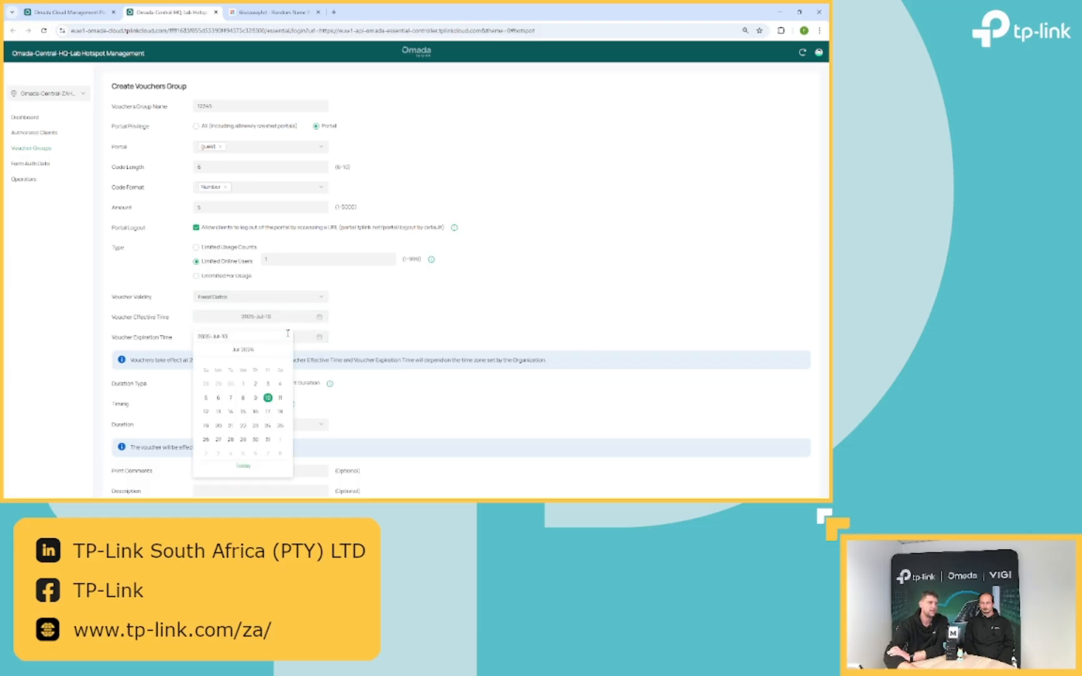
left_click(267, 411)
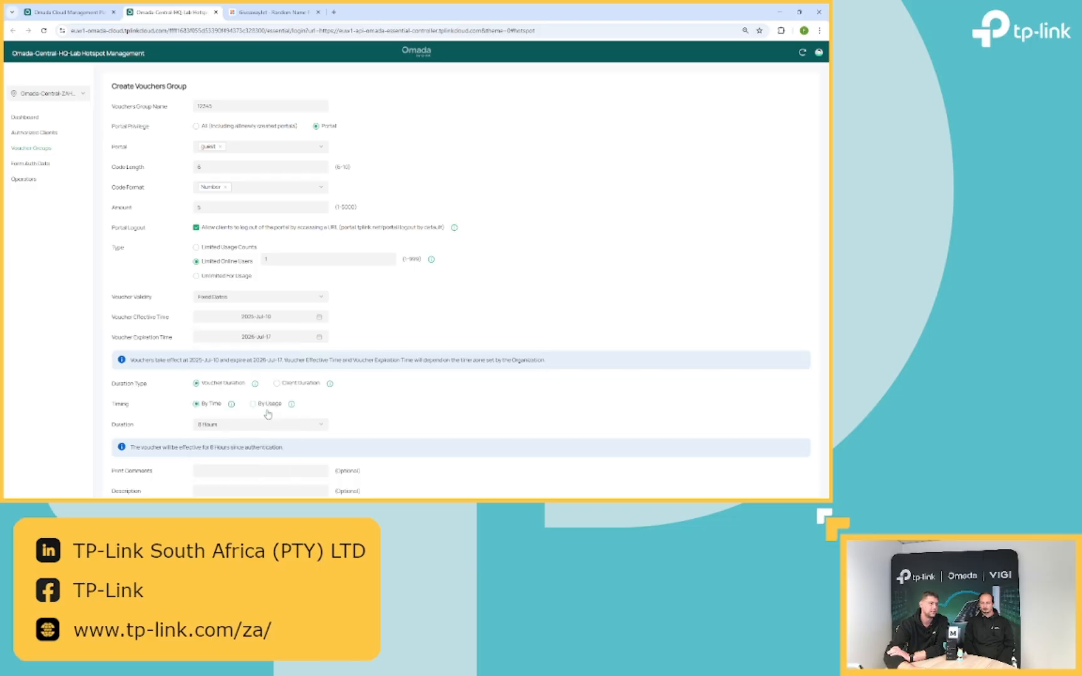
left_click(261, 336)
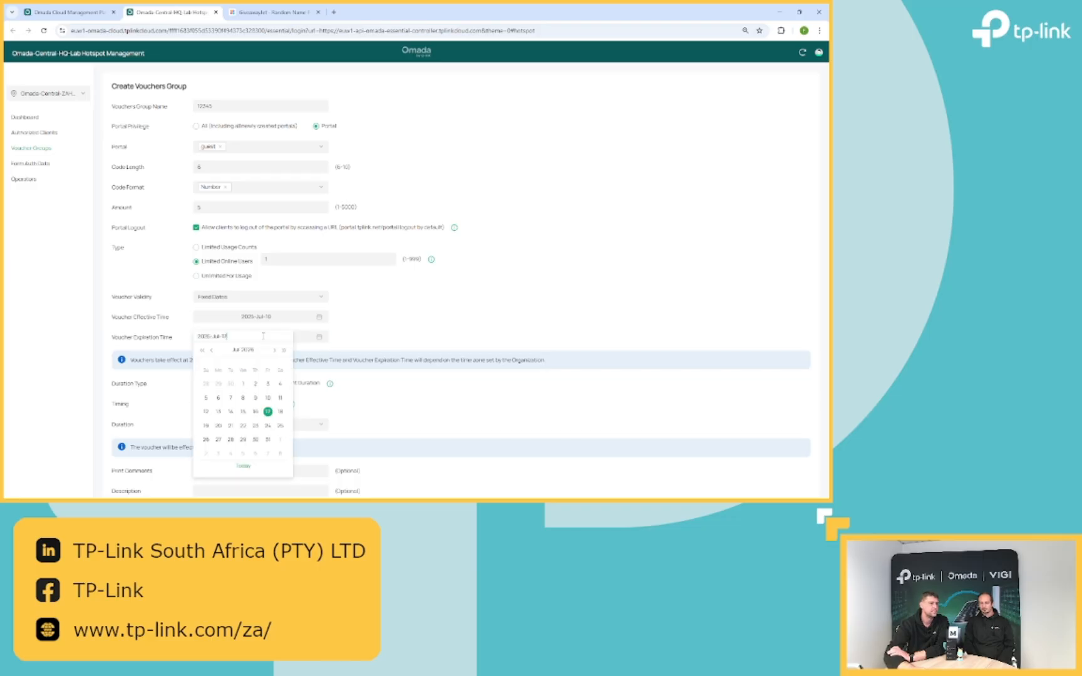
left_click(267, 411)
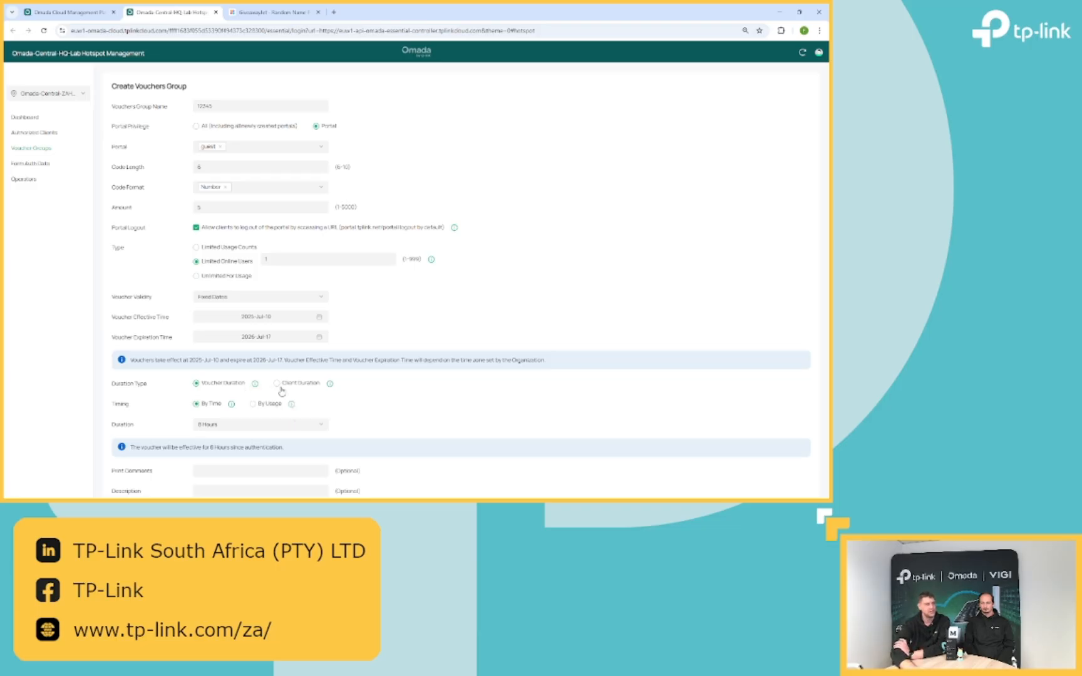
- Set Duration Type to Client Duration, with Timing left at By Time
left_click(276, 384)
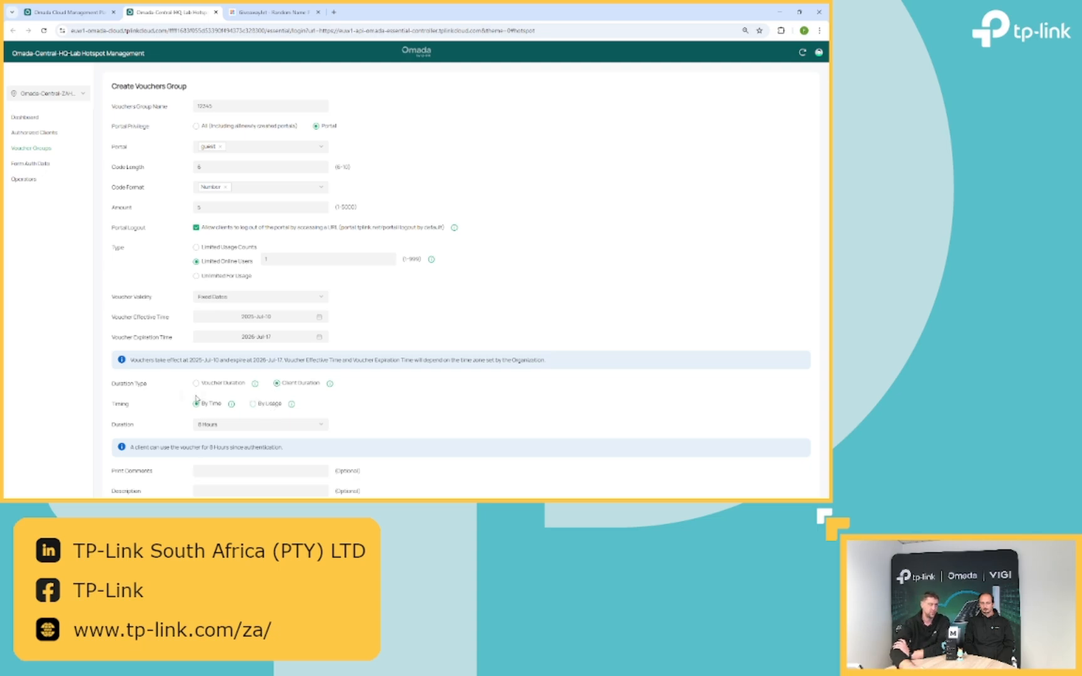
left_click(262, 405)
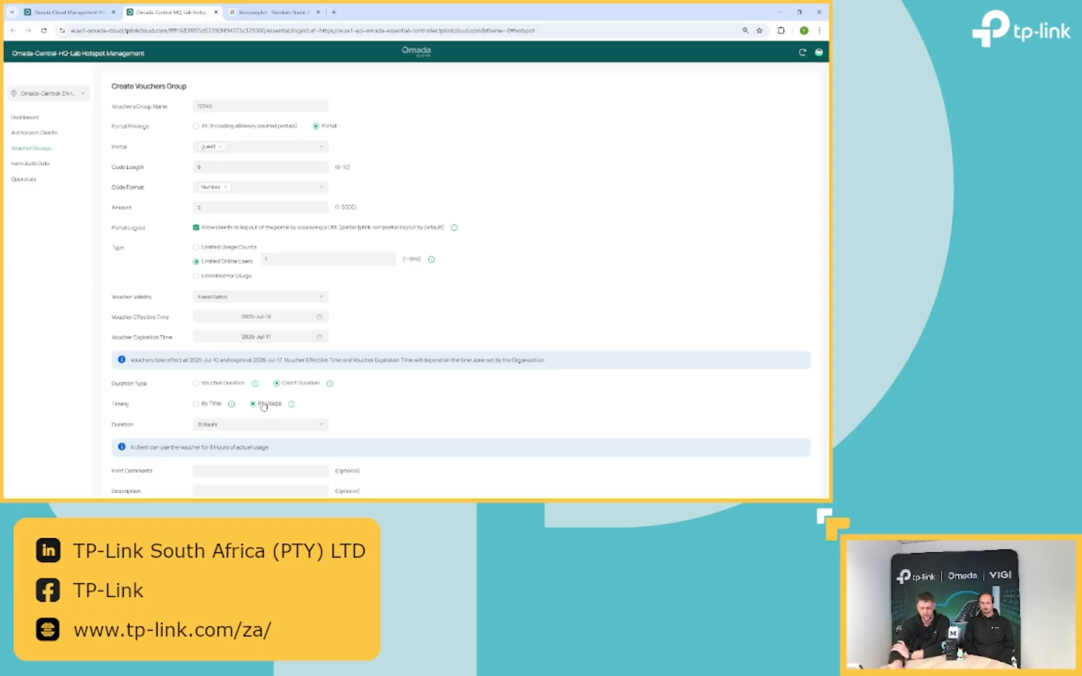
left_click(196, 405)
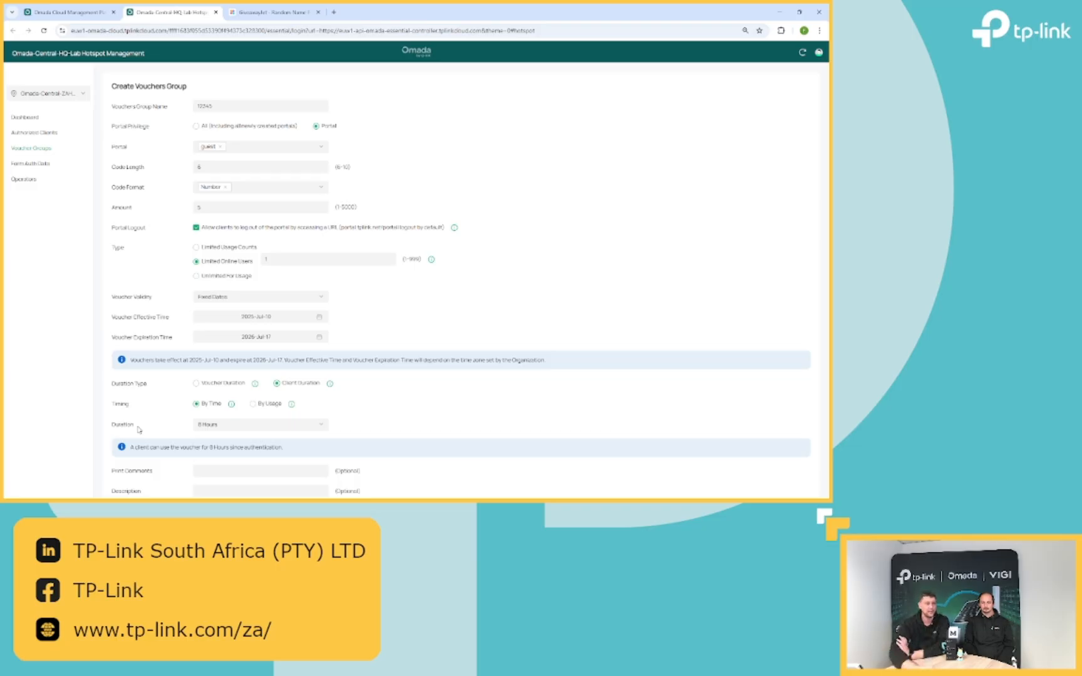
- Set the per-client voucher duration to 24 Hours
left_click(205, 431)
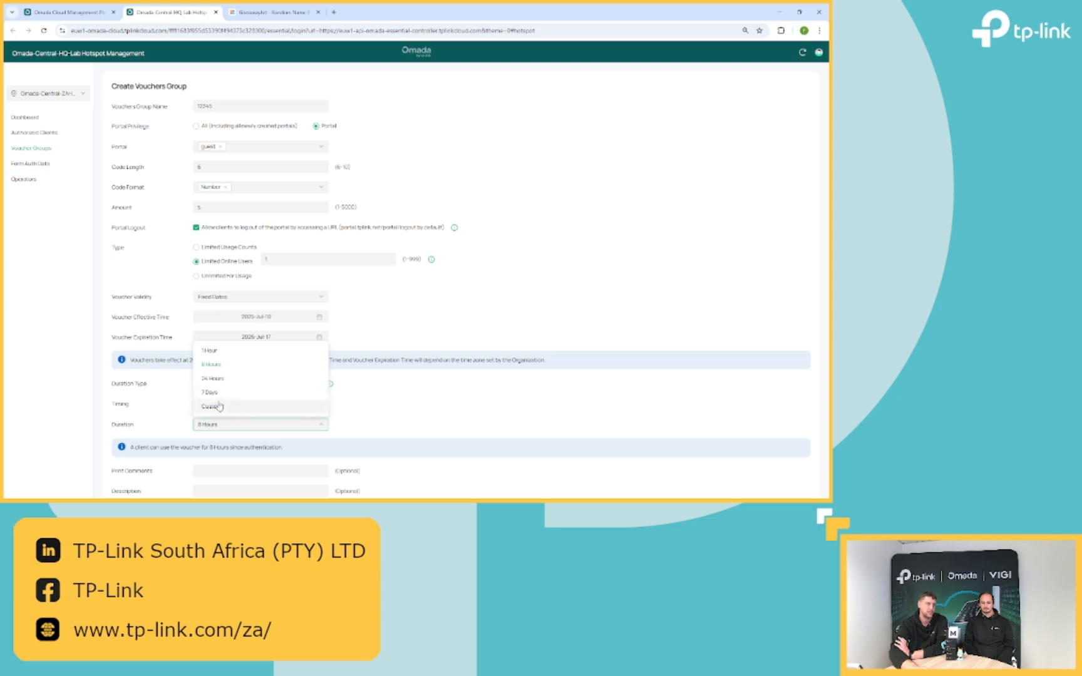
left_click(218, 406)
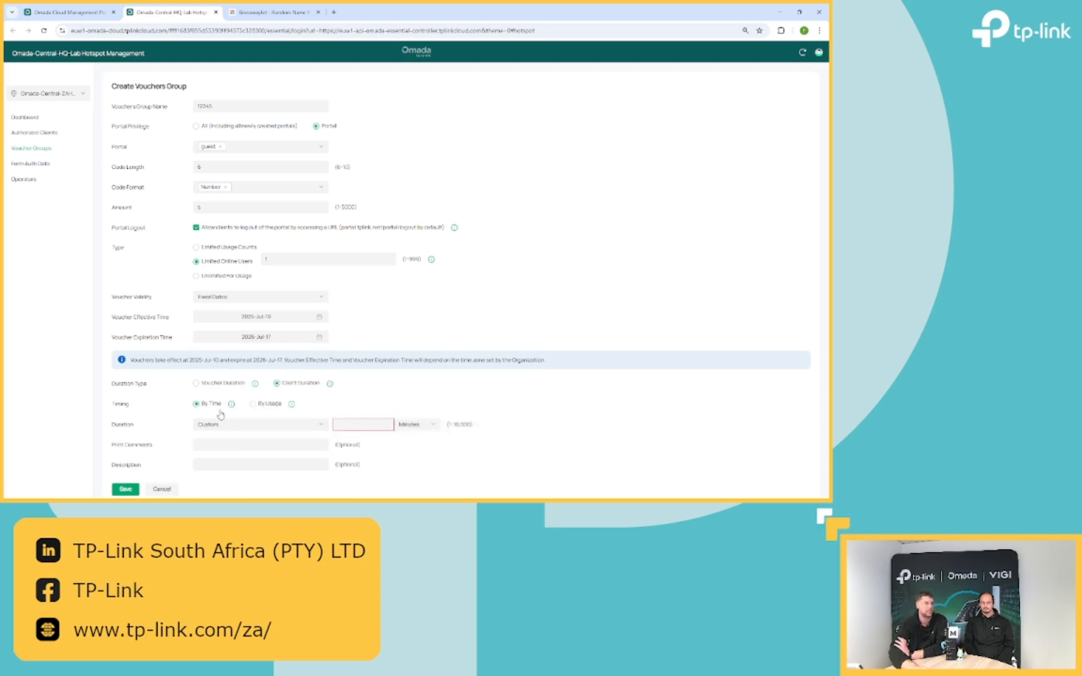
left_click(325, 428)
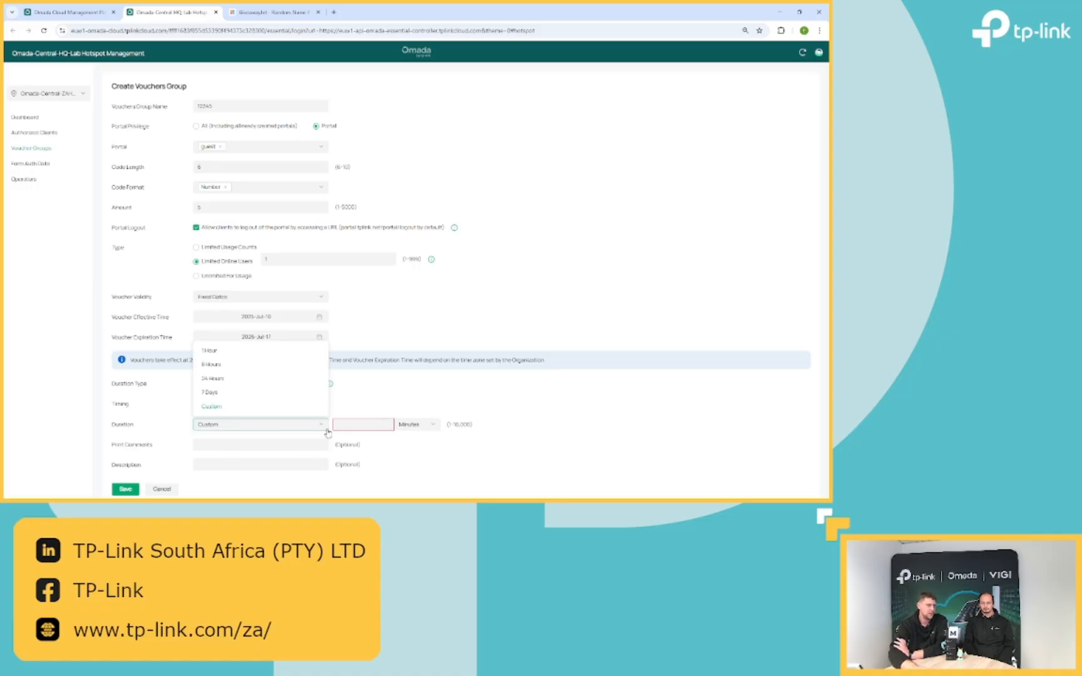
left_click(281, 378)
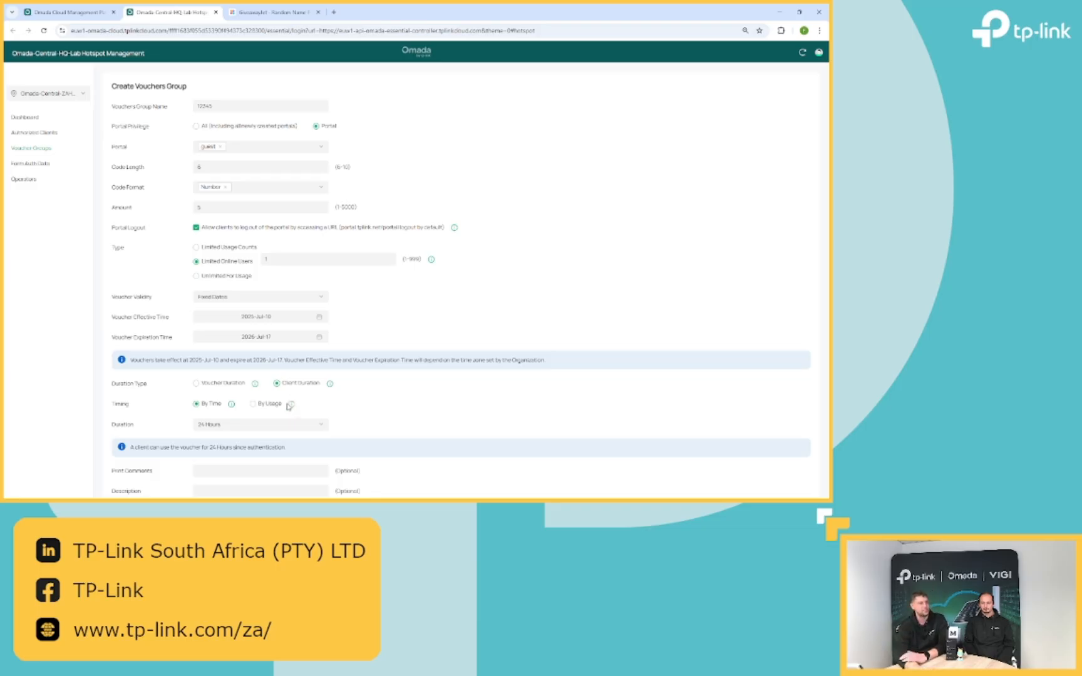
scroll(291, 407, "down", 1)
- Add print comment 10G/7D and save voucher group 12345
left_click(239, 418)
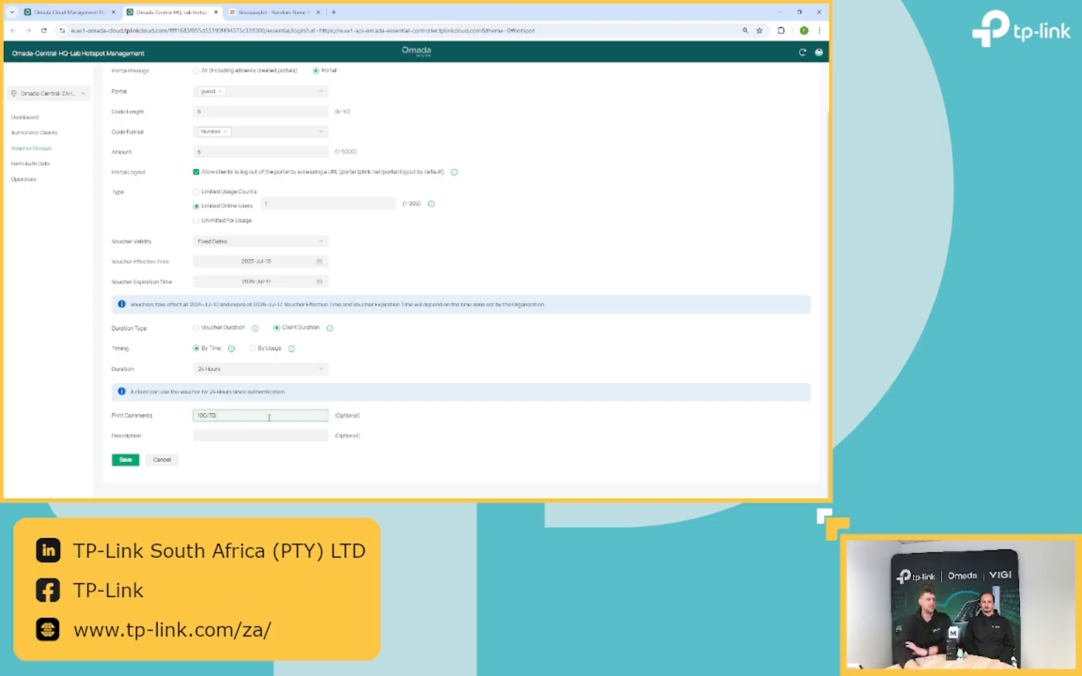
left_click(124, 460)
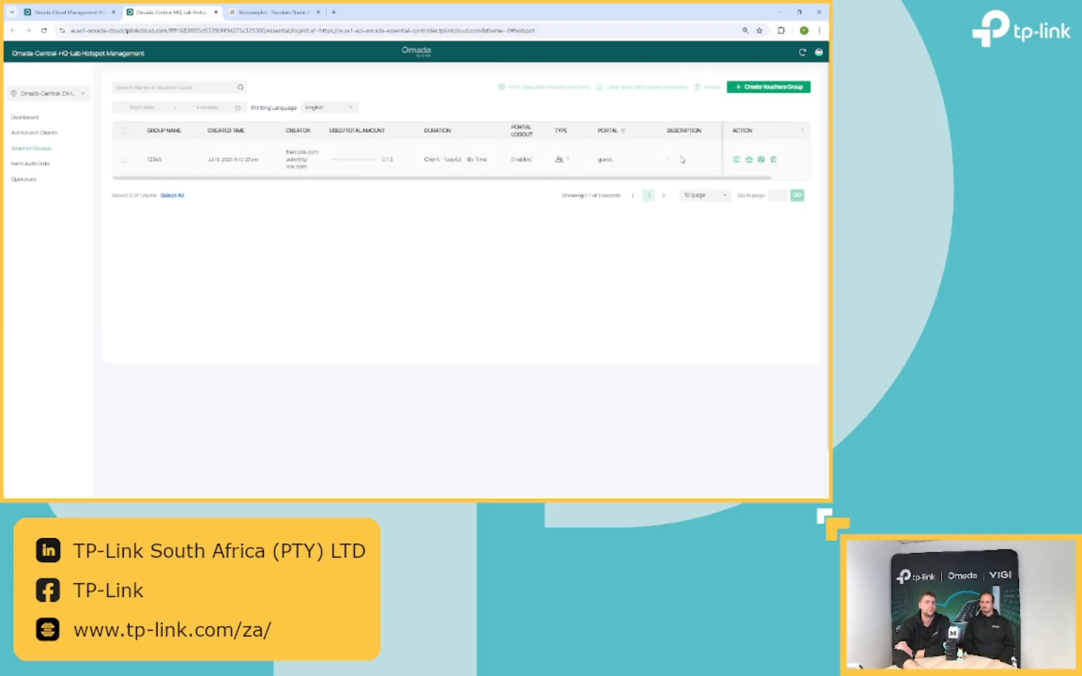
- Open group 12345's voucher details and print the first voucher, 934930
left_click(737, 160)
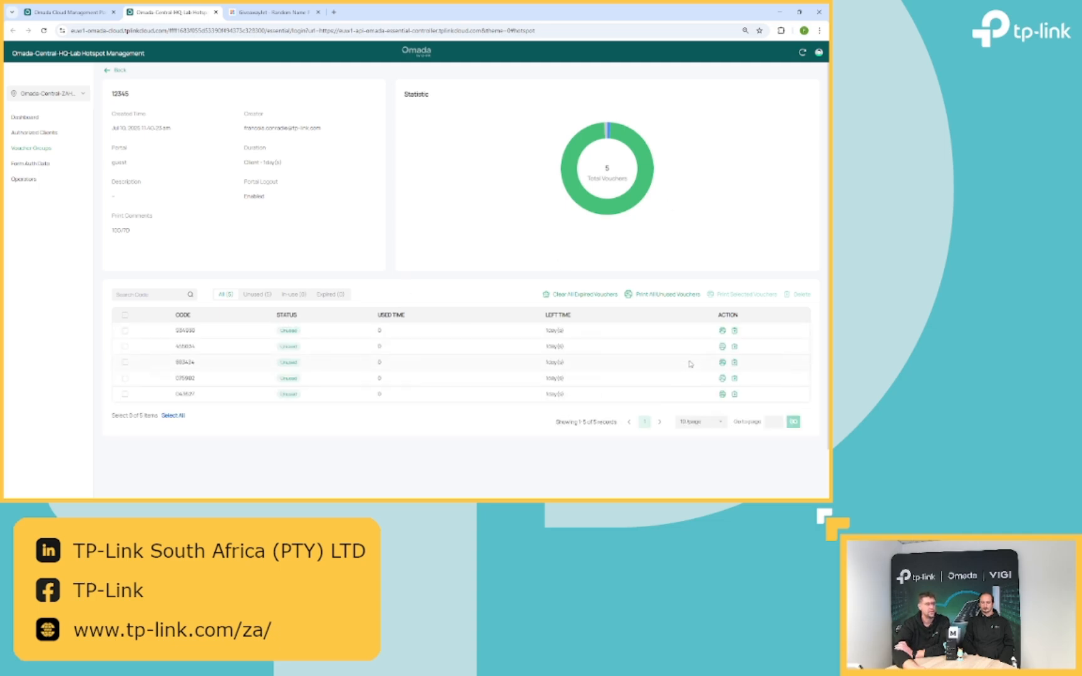
left_click(721, 331)
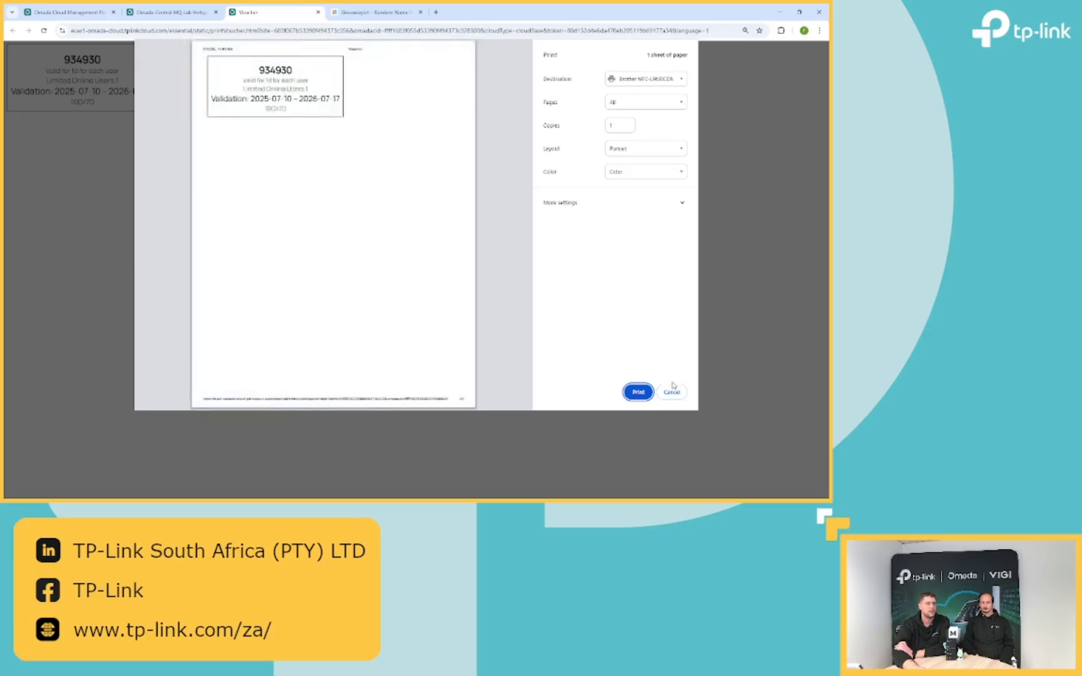
- Cancel printing and highlight the 10G/7D comment on voucher 934930
left_click(671, 391)
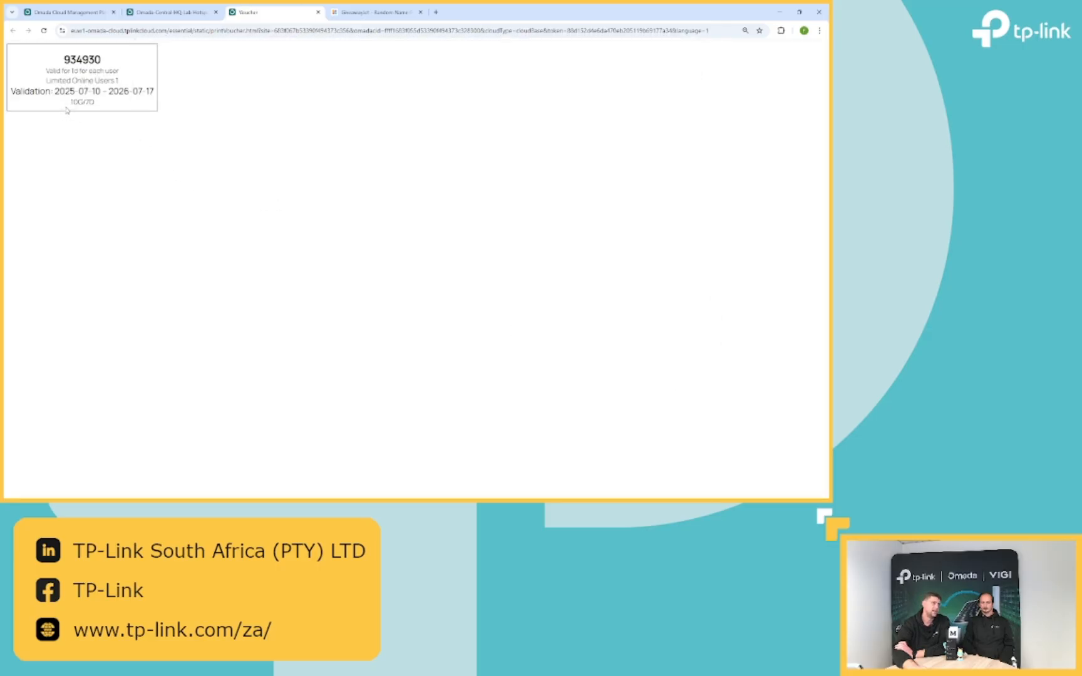
left_click_drag(66, 110, 101, 110)
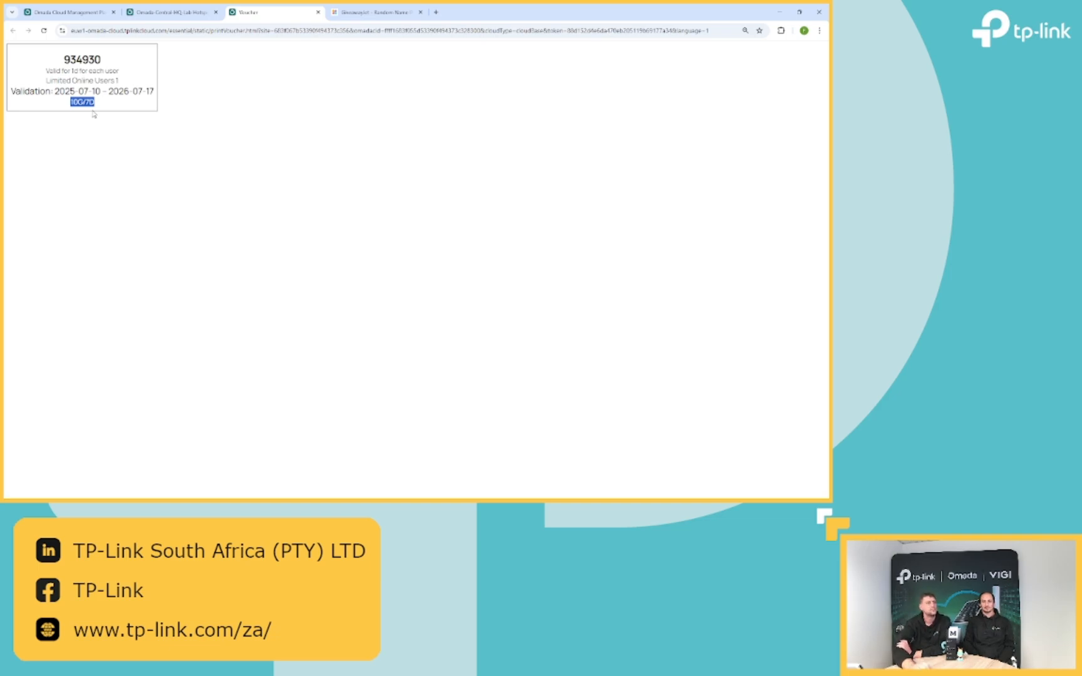
- Return to the HQ Lab Hotspot tab showing group 12345's five unused vouchers
left_click(159, 17)
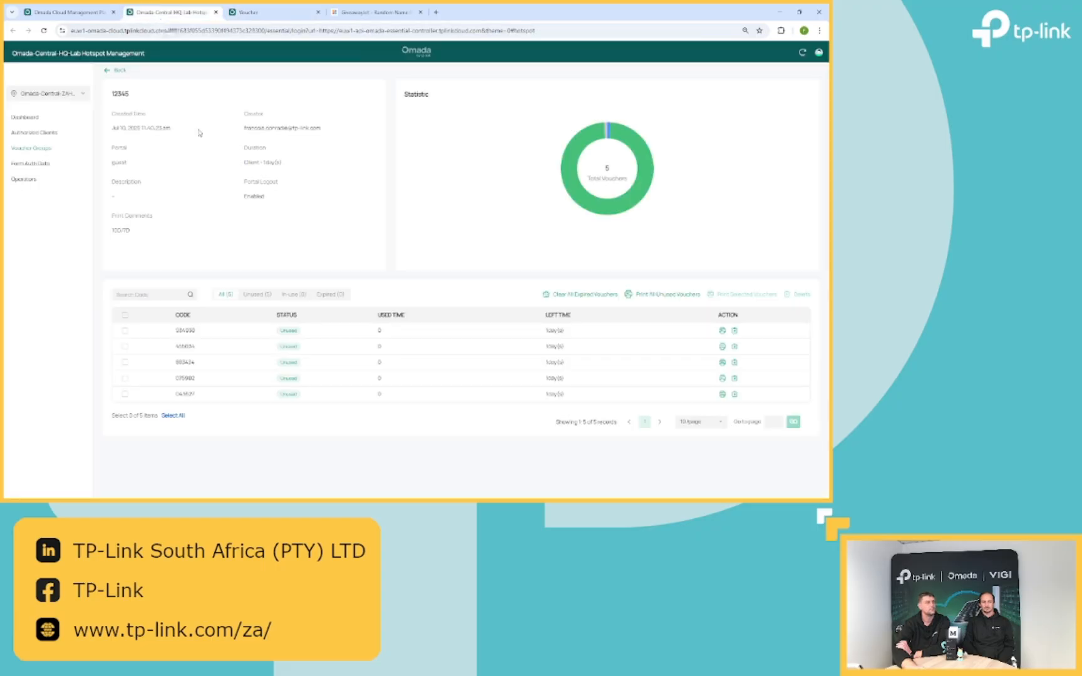